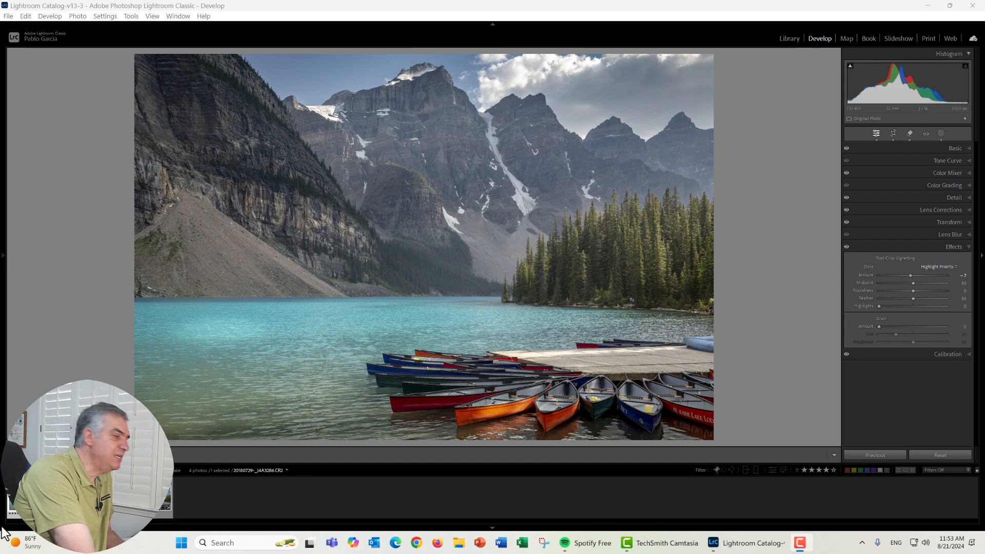
- Open the unedited lake photo copy, straighten it to an angle of about -0.83, and tighten the crop slightly at the original aspect ratio
click(21, 497)
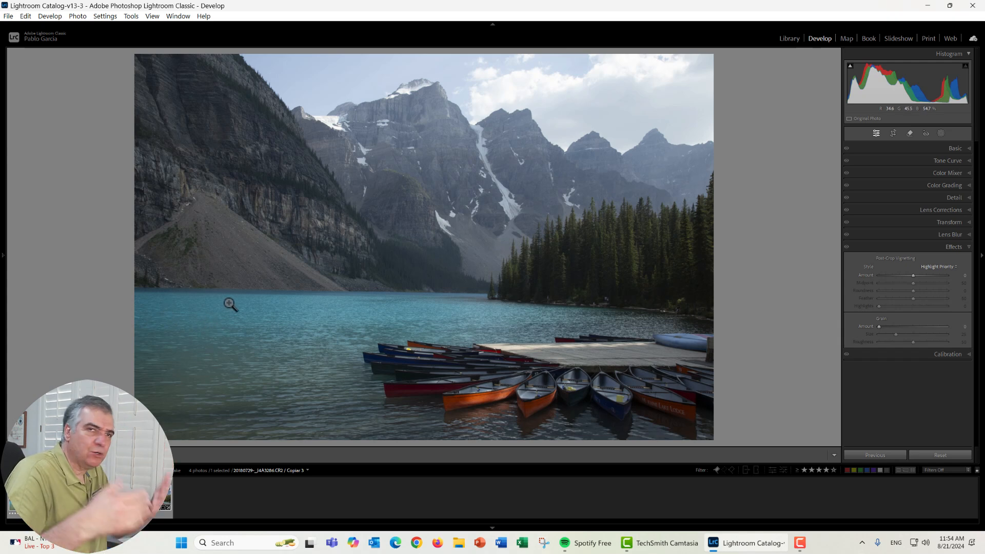
click(893, 133)
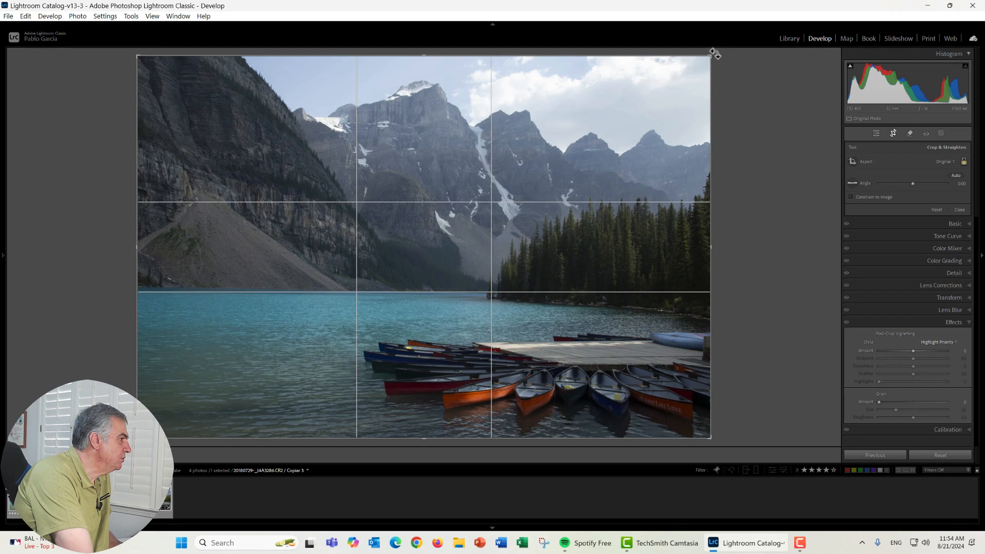
drag(715, 54, 711, 48)
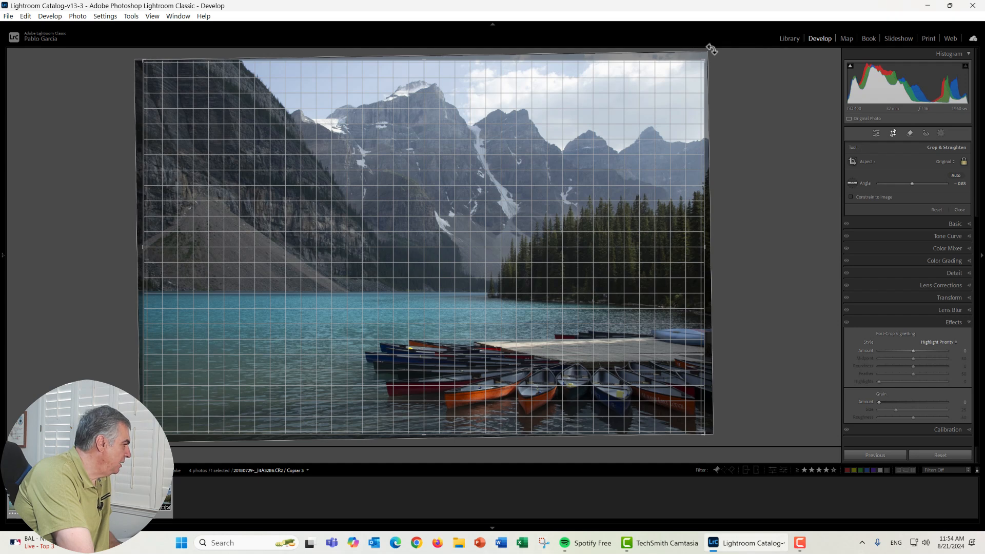
drag(711, 49, 711, 49)
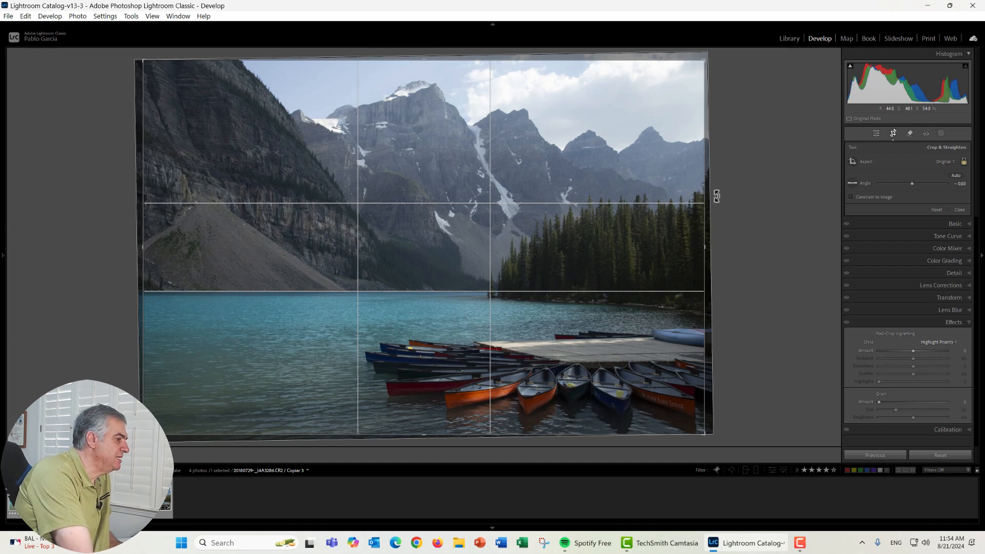
drag(704, 63, 701, 60)
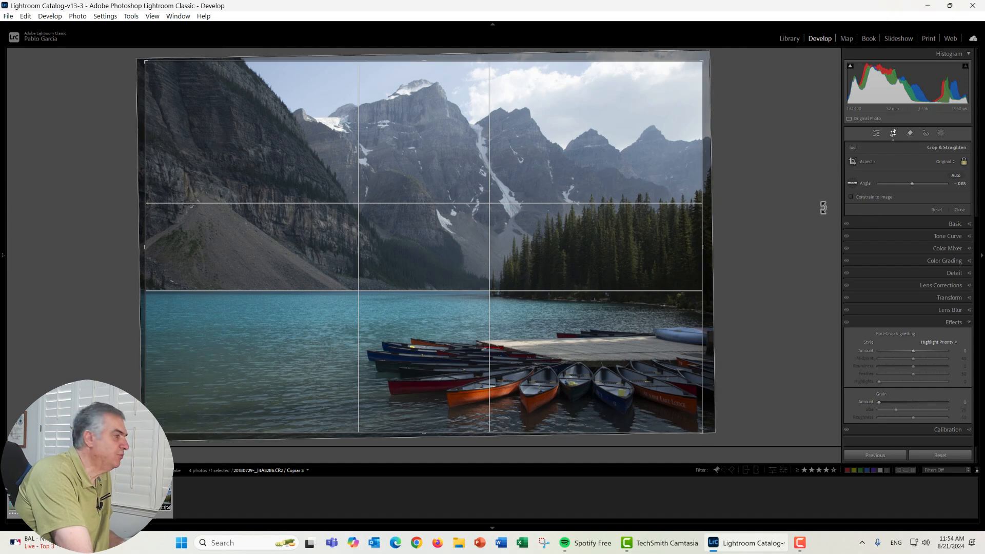
key(Return)
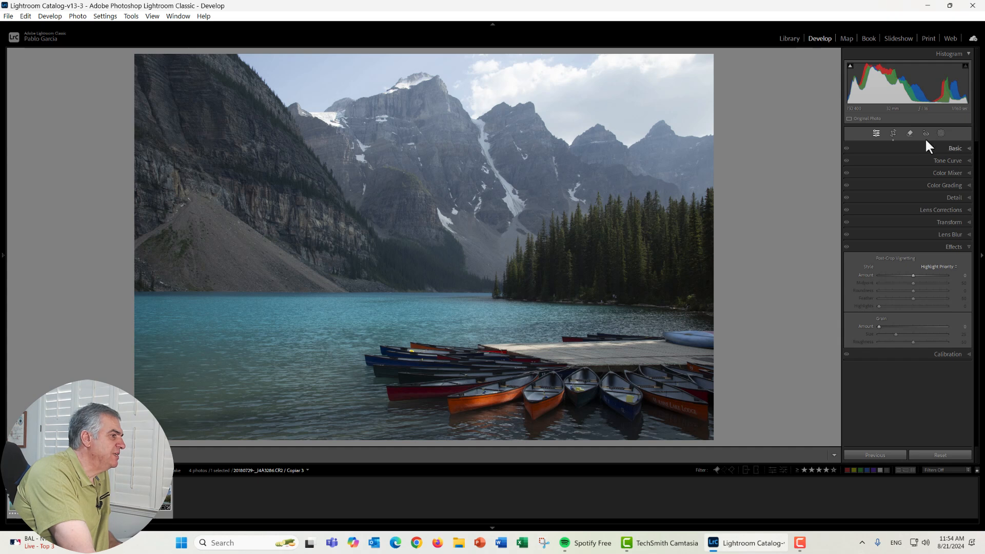
- Create a sky mask, set its Exposure to about -0.38, and lower its Highlights
click(940, 135)
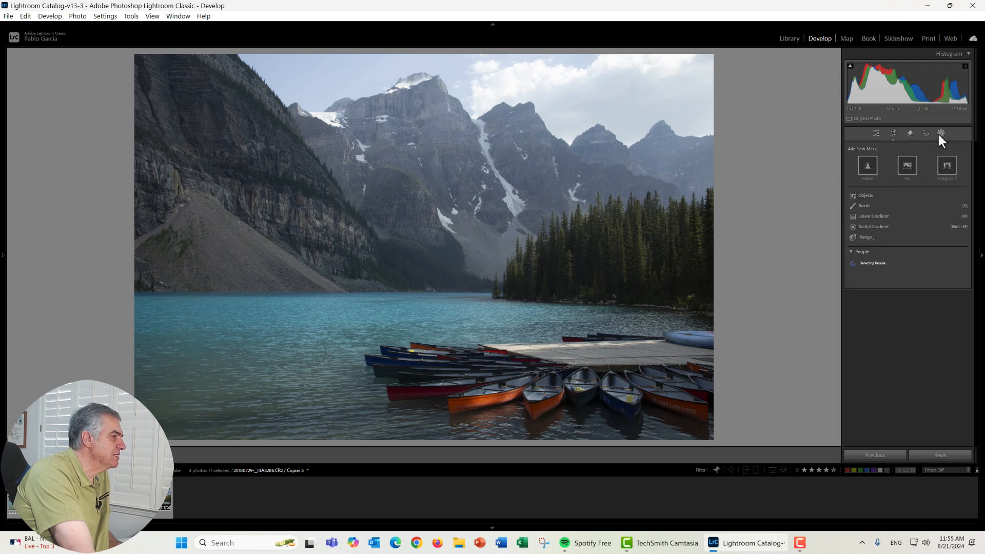
click(906, 165)
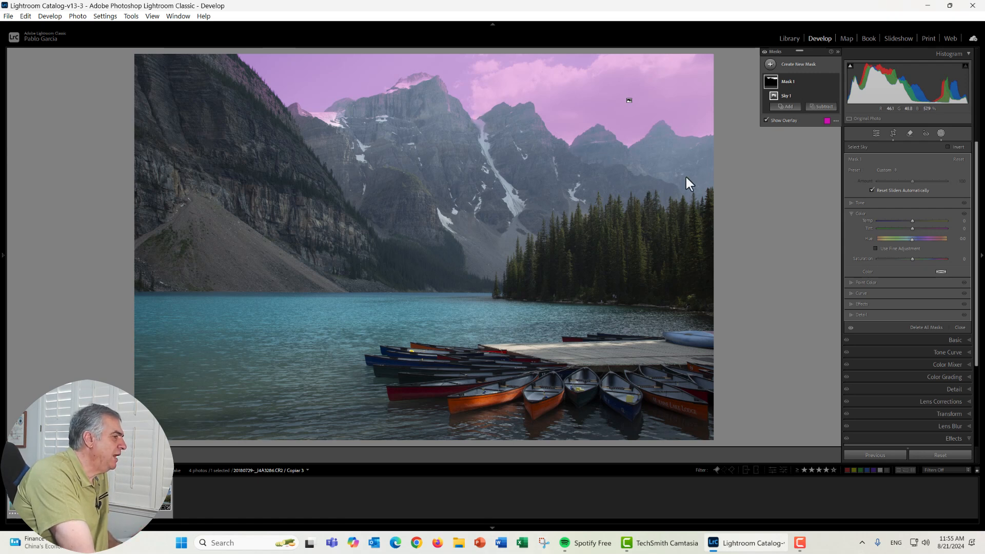
click(902, 202)
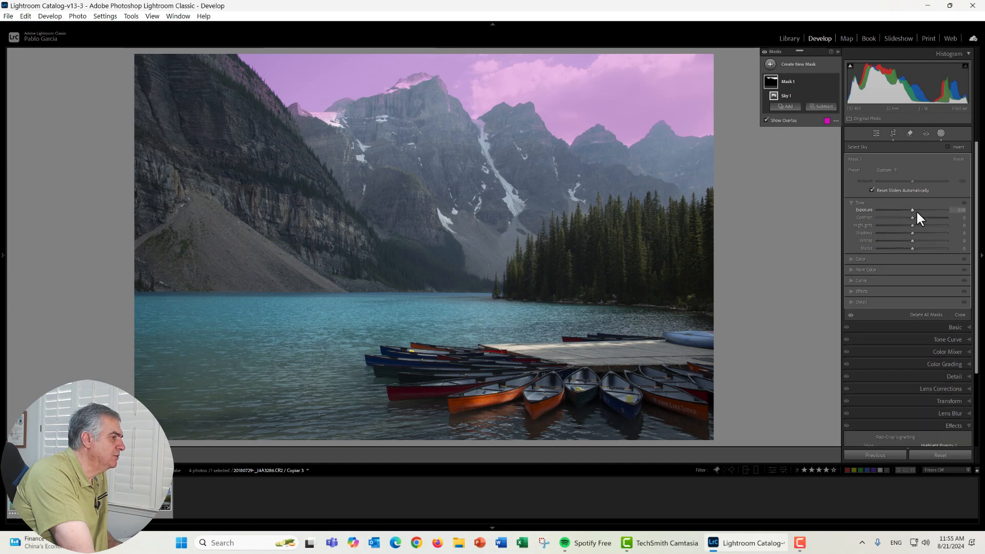
drag(912, 210, 908, 208)
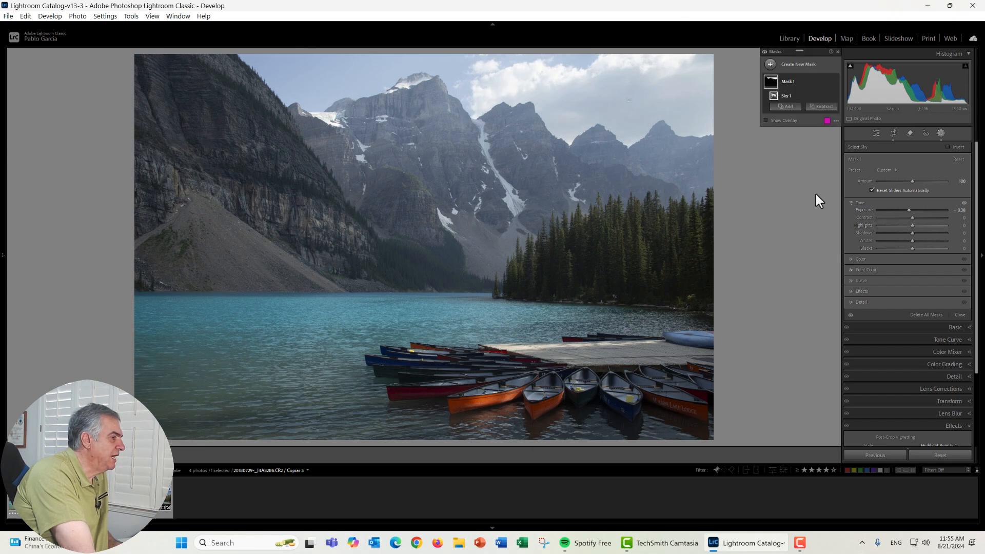
mouse_move(913, 225)
mouse_down()
mouse_move(903, 242)
mouse_move(909, 222)
mouse_up()
- Cool the sky mask's Temp to -10, raise its Saturation slightly, and set Dehaze to 13
click(887, 258)
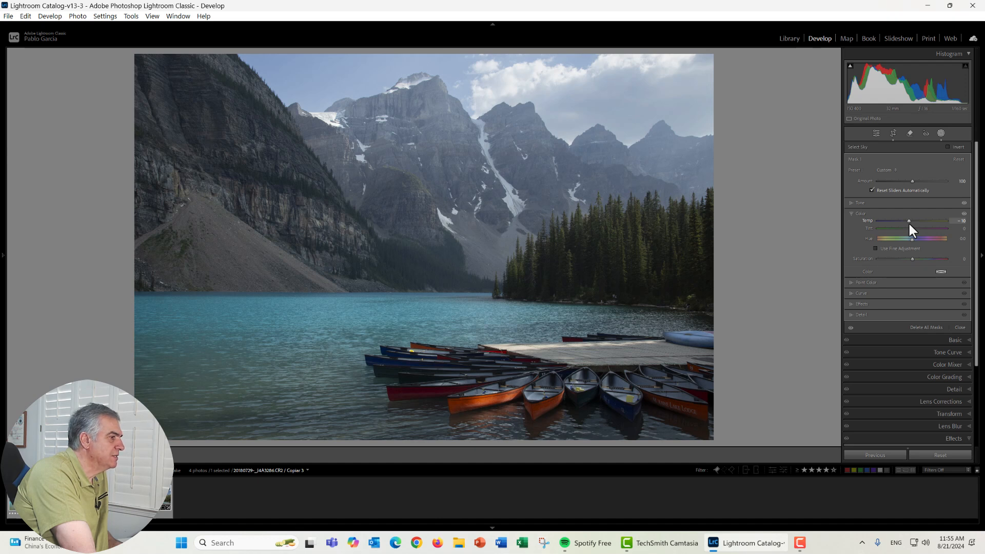
drag(907, 256, 916, 257)
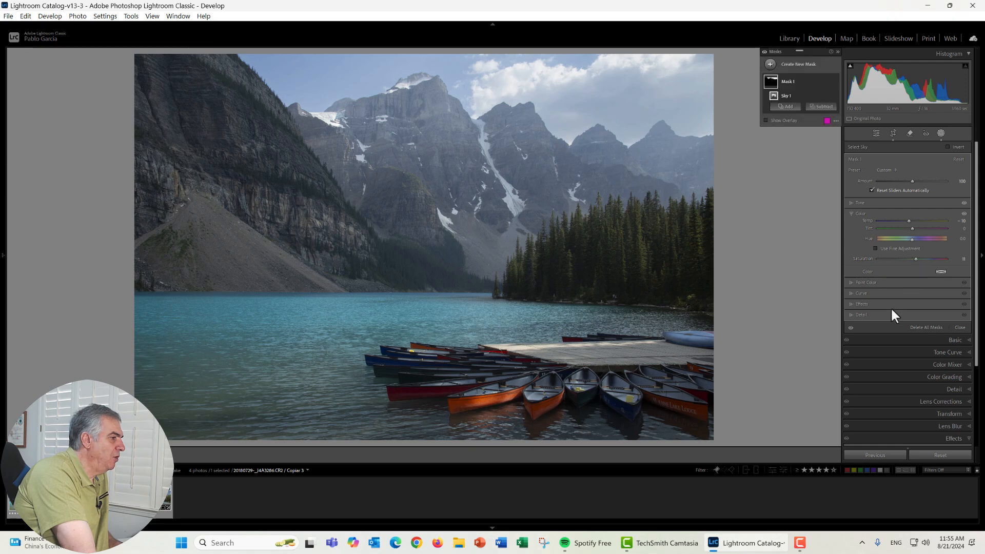
click(890, 304)
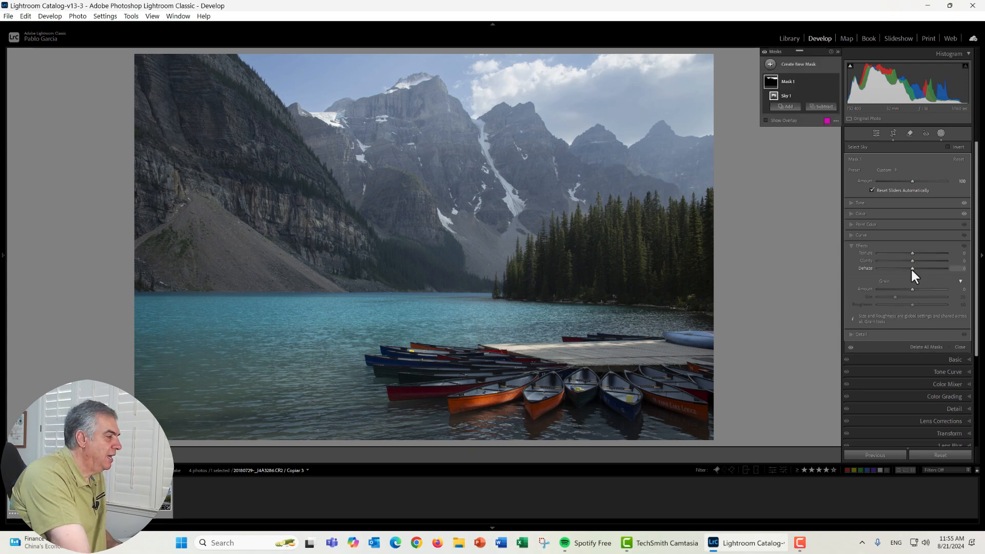
drag(910, 268, 910, 267)
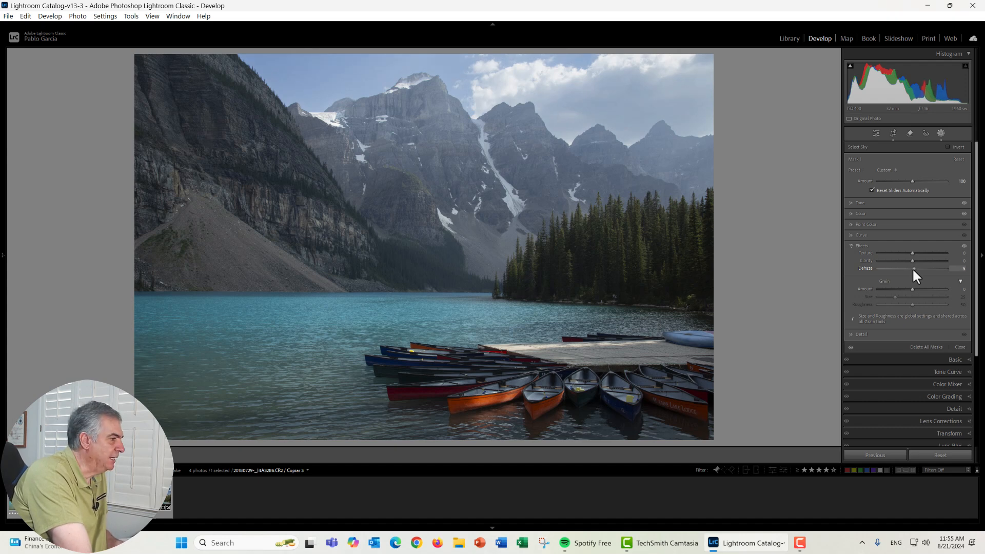
drag(916, 268, 915, 269)
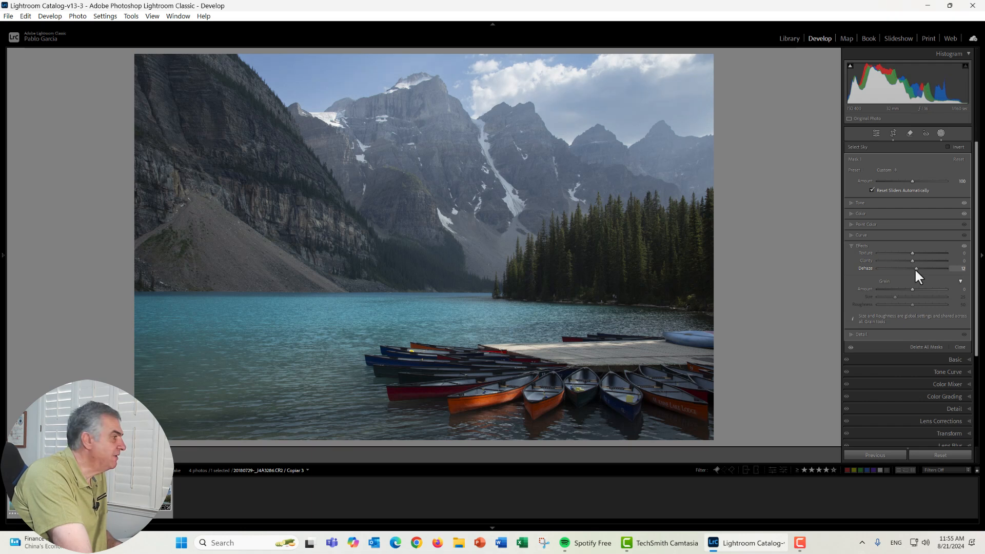
drag(915, 267, 913, 267)
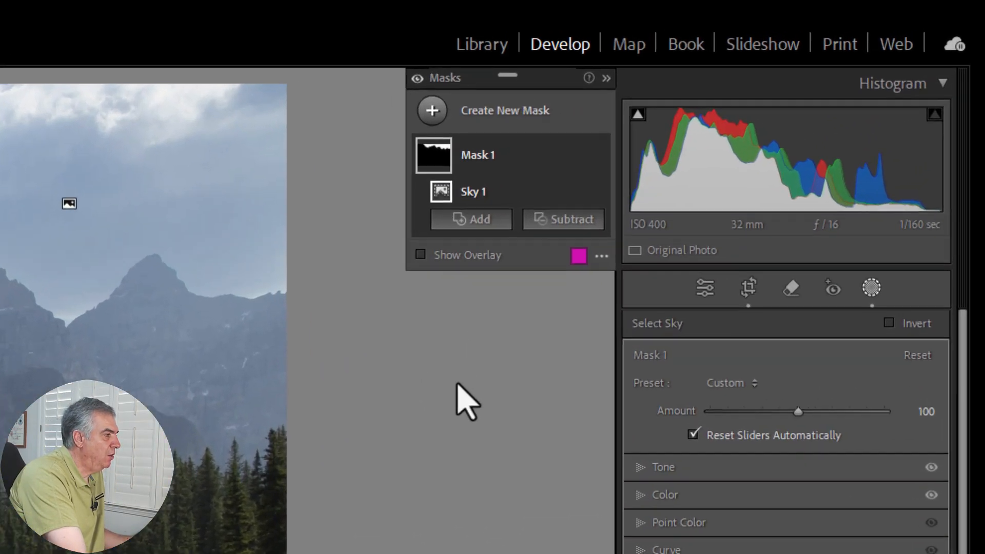
- Intersect the sky mask with a linear gradient fading from the upper sky down to the peaks, and compare the sky without the gradient
key(alt)
click(525, 232)
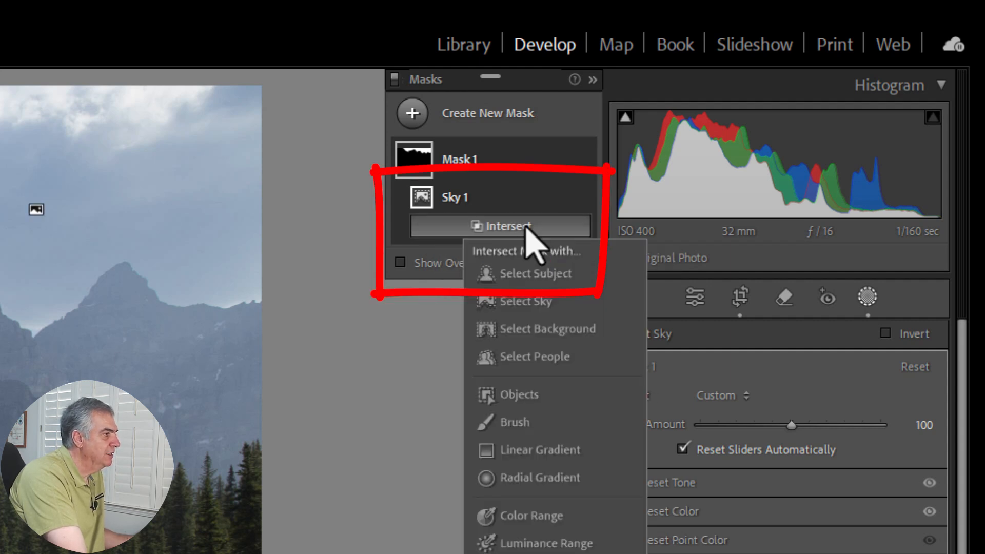
click(528, 453)
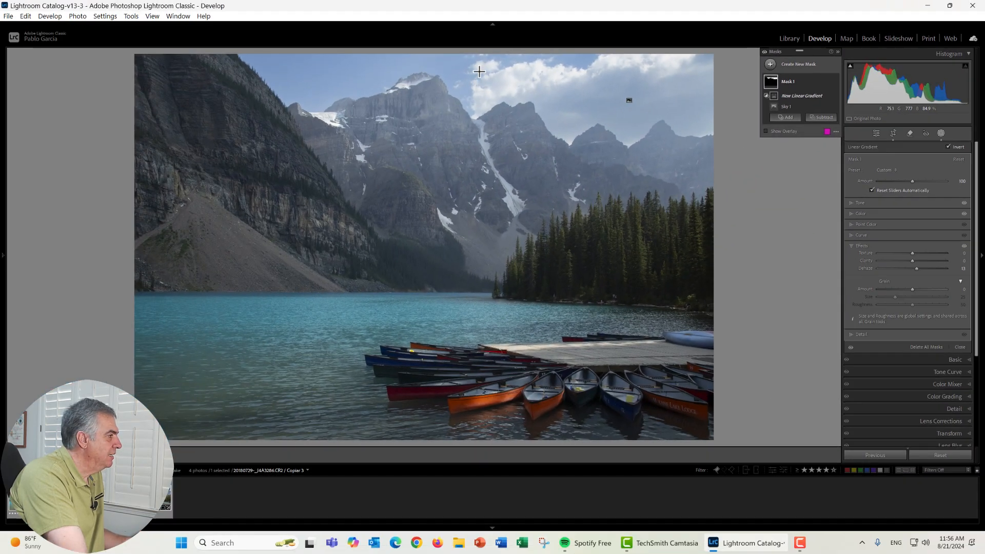
drag(479, 71, 479, 142)
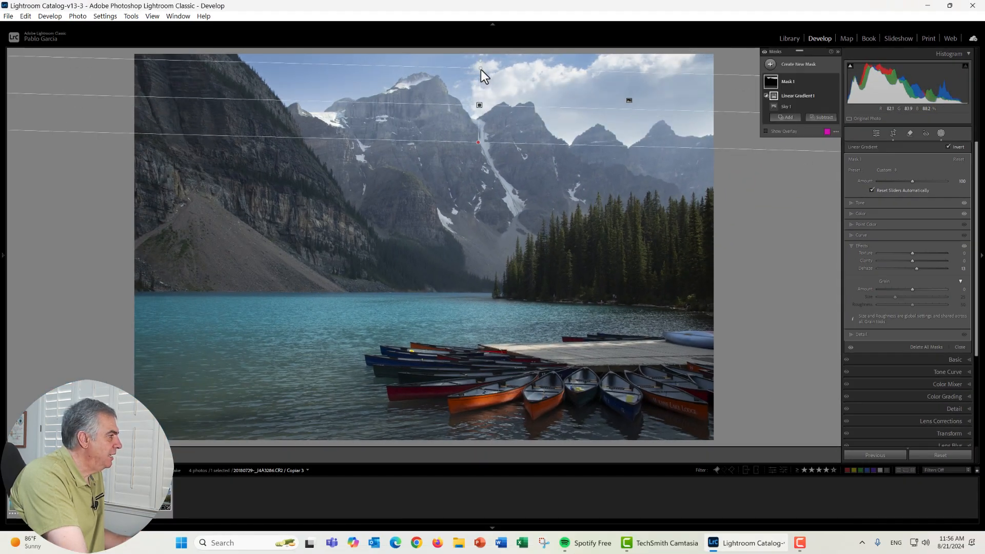
drag(481, 69, 480, 74)
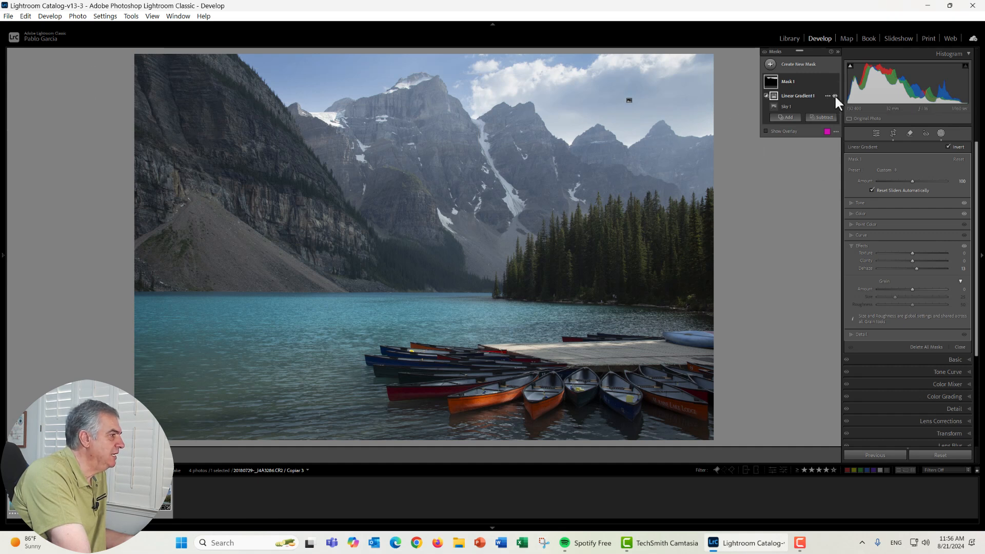
click(834, 96)
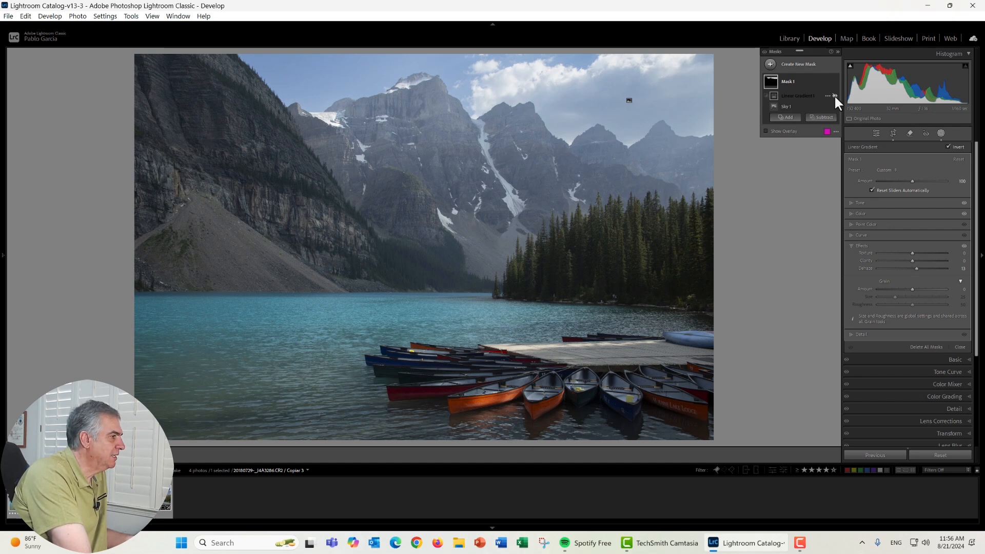
click(835, 96)
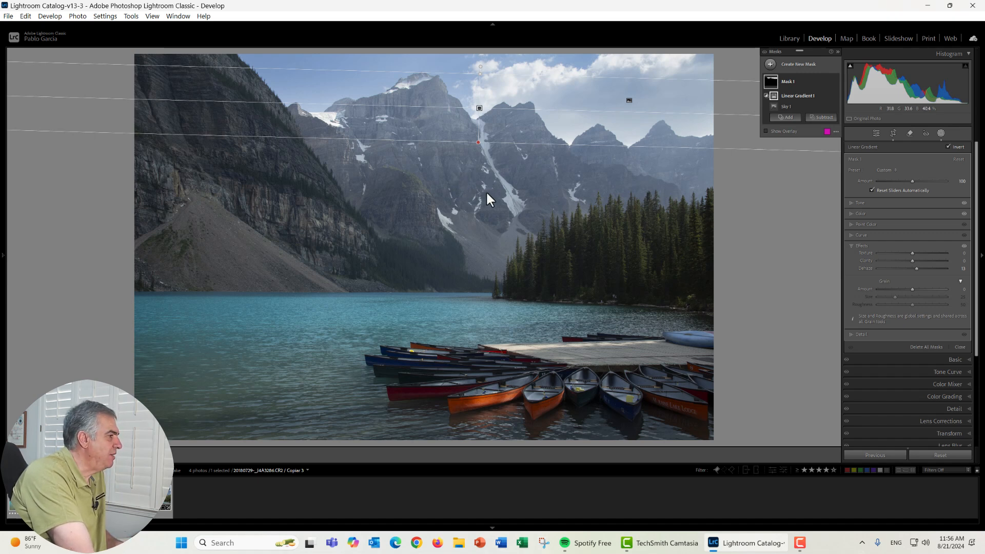
- Create a new object-selection mask covering the dark rocky mountain slope beside the lake
click(770, 63)
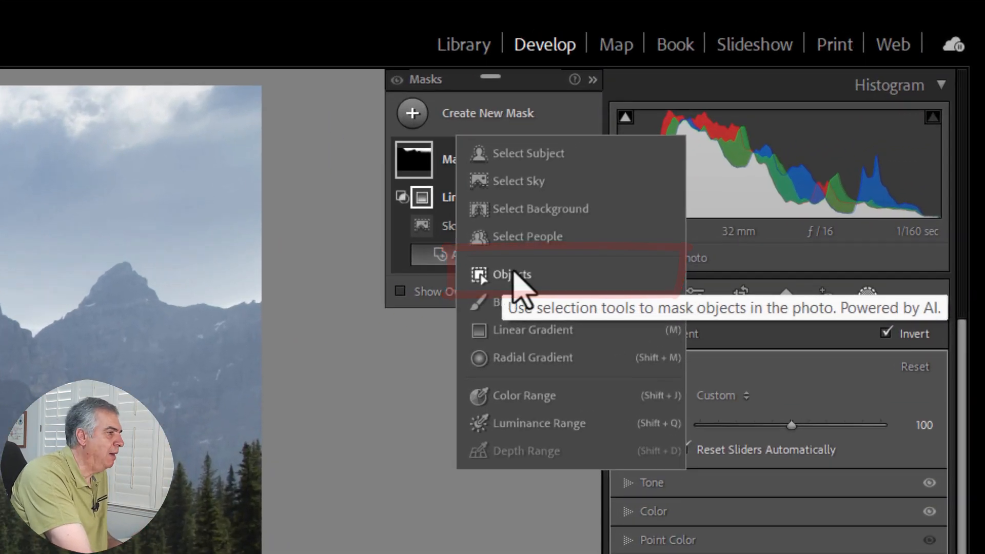
click(506, 276)
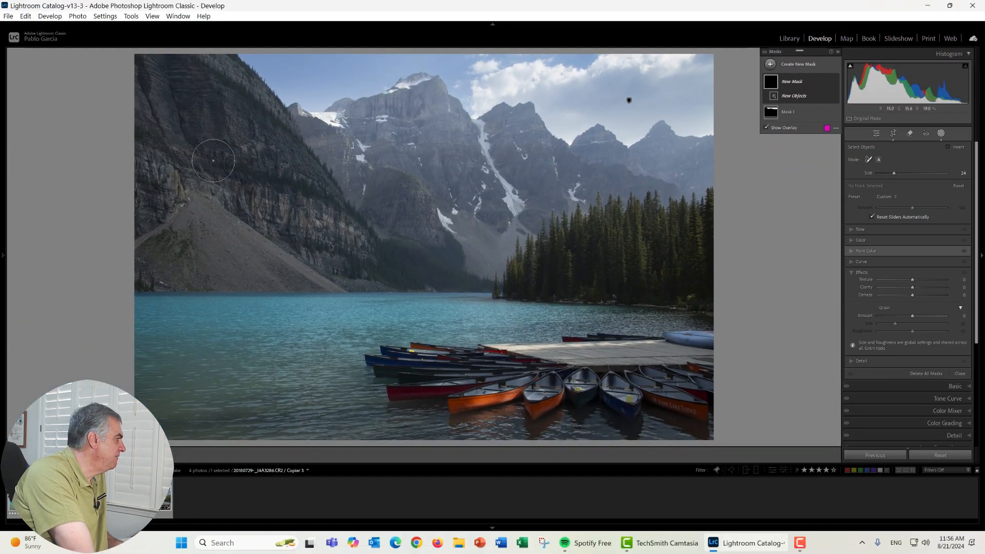
mouse_move(221, 56)
mouse_down()
mouse_move(292, 103)
mouse_move(349, 104)
mouse_move(423, 86)
mouse_move(473, 118)
mouse_move(561, 137)
mouse_move(599, 128)
mouse_move(633, 140)
mouse_move(667, 129)
mouse_move(710, 136)
mouse_move(711, 181)
mouse_move(601, 183)
mouse_move(551, 202)
mouse_move(497, 251)
mouse_move(603, 189)
mouse_move(712, 190)
mouse_move(568, 200)
mouse_move(500, 236)
mouse_move(482, 277)
mouse_move(173, 292)
mouse_move(136, 282)
mouse_move(141, 62)
mouse_move(200, 59)
mouse_move(258, 75)
mouse_move(139, 71)
mouse_move(304, 92)
mouse_move(25, 108)
mouse_move(354, 125)
mouse_move(97, 134)
mouse_move(399, 160)
mouse_move(153, 179)
mouse_move(104, 195)
mouse_move(99, 227)
mouse_move(309, 245)
mouse_move(324, 267)
mouse_move(196, 266)
mouse_move(470, 243)
mouse_move(492, 227)
mouse_move(333, 231)
mouse_move(187, 144)
mouse_move(461, 146)
mouse_move(481, 123)
mouse_move(466, 113)
mouse_move(396, 119)
mouse_move(617, 159)
mouse_move(498, 173)
mouse_move(593, 178)
mouse_move(707, 159)
mouse_up()
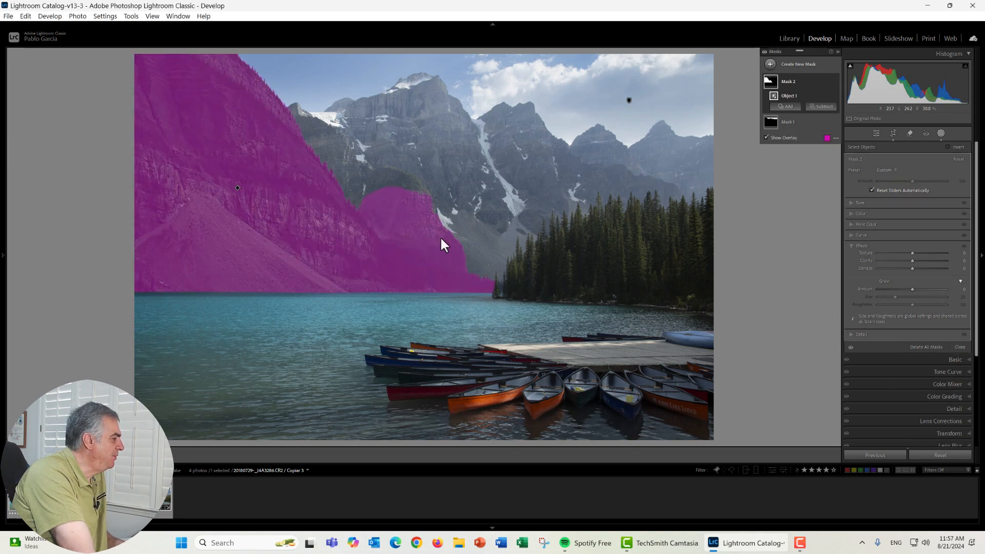
- Add the distant mountain range to the slope mask with a second object selection
click(786, 107)
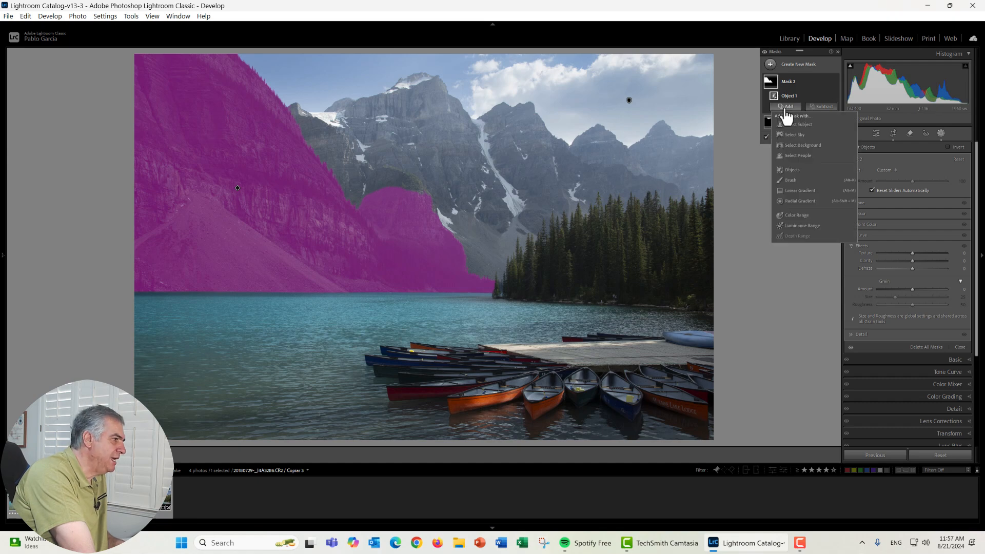
click(791, 170)
mouse_move(290, 121)
mouse_down()
mouse_move(336, 105)
mouse_move(454, 98)
mouse_move(548, 128)
mouse_move(695, 142)
mouse_move(698, 180)
mouse_move(530, 241)
mouse_move(490, 274)
mouse_move(428, 208)
mouse_move(349, 203)
mouse_move(316, 151)
mouse_move(511, 149)
mouse_move(411, 117)
mouse_move(508, 167)
mouse_up()
drag(390, 169, 363, 171)
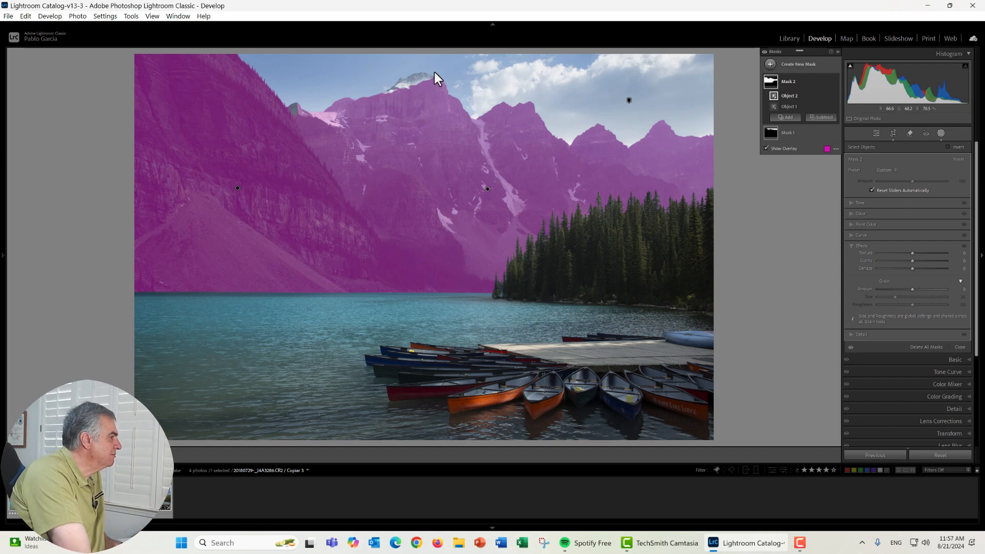
- Brush the missed snowy summit and small ridge into the mountain mask, and erase the spill into the sky around the summit
click(790, 117)
click(790, 191)
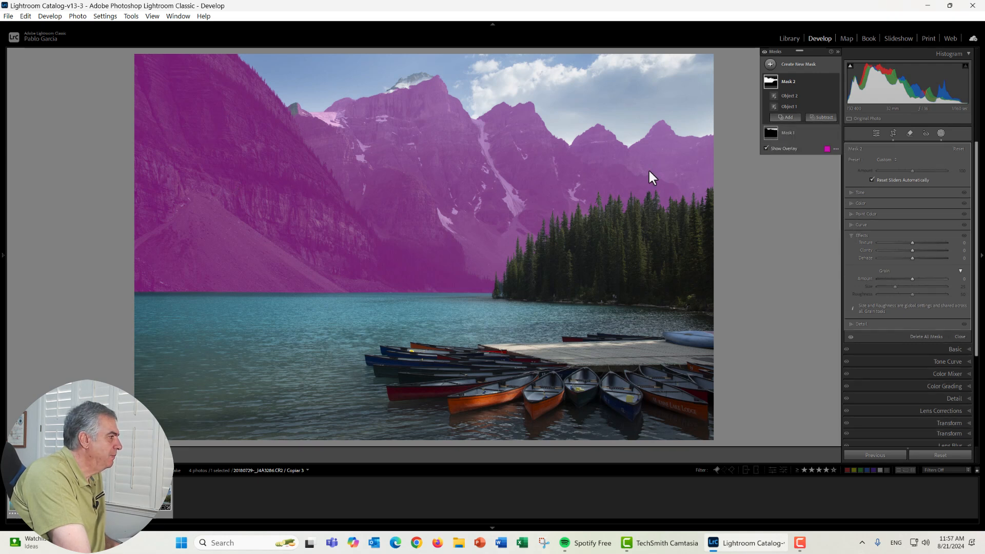
mouse_move(425, 83)
mouse_down()
mouse_move(392, 81)
mouse_move(418, 73)
mouse_move(428, 78)
mouse_move(370, 94)
mouse_up()
drag(300, 106, 301, 101)
key(alt)
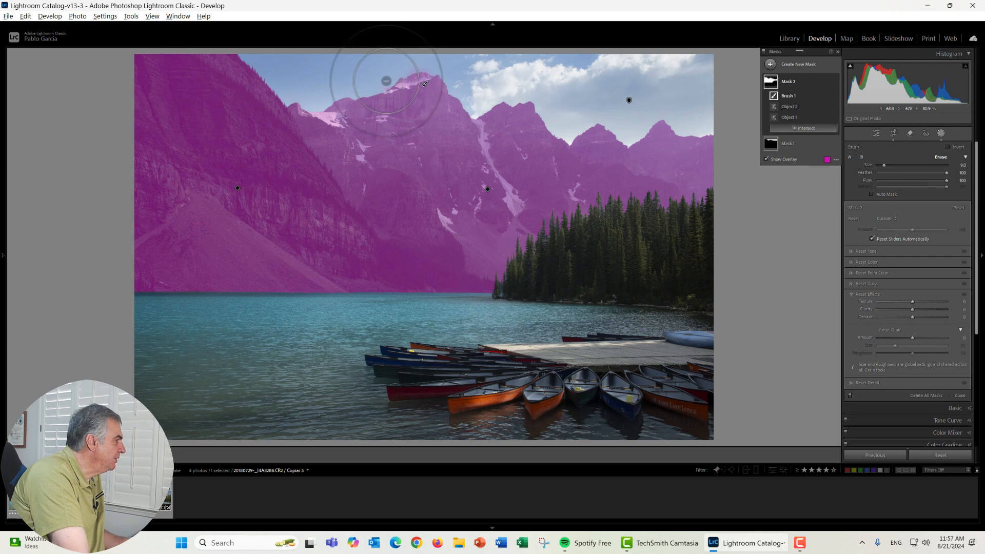
mouse_move(386, 85)
mouse_down()
mouse_move(374, 88)
mouse_move(421, 61)
mouse_up()
key(alt)
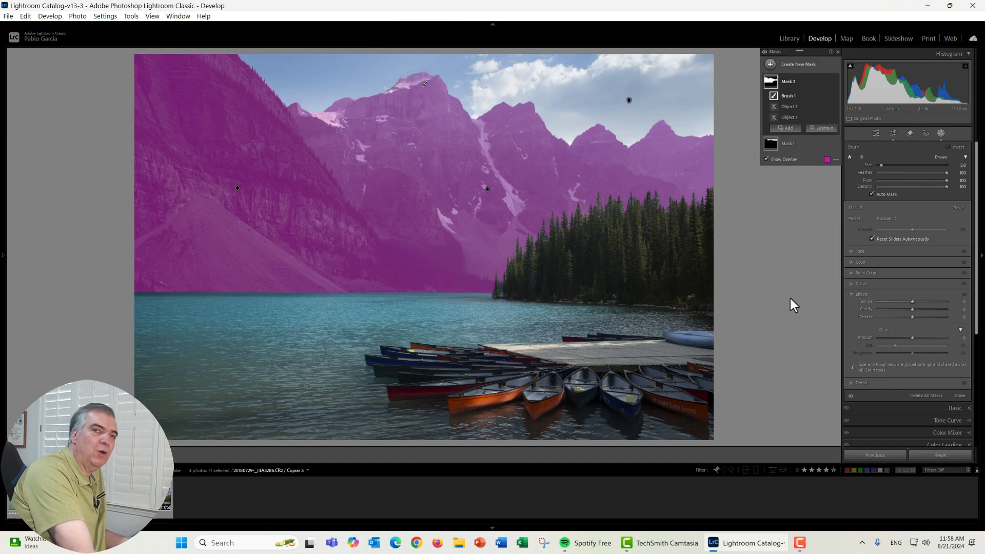
- Set the mountain mask's Exposure to -0.20, Highlights to 12 and Dehaze to 13, and raise its Whites, Texture and Clarity
click(898, 251)
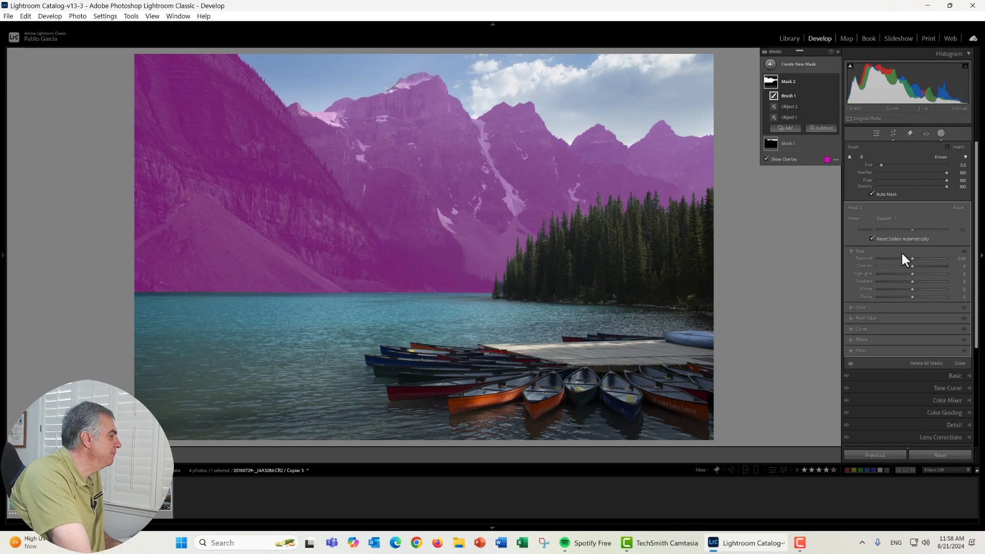
drag(910, 257, 916, 288)
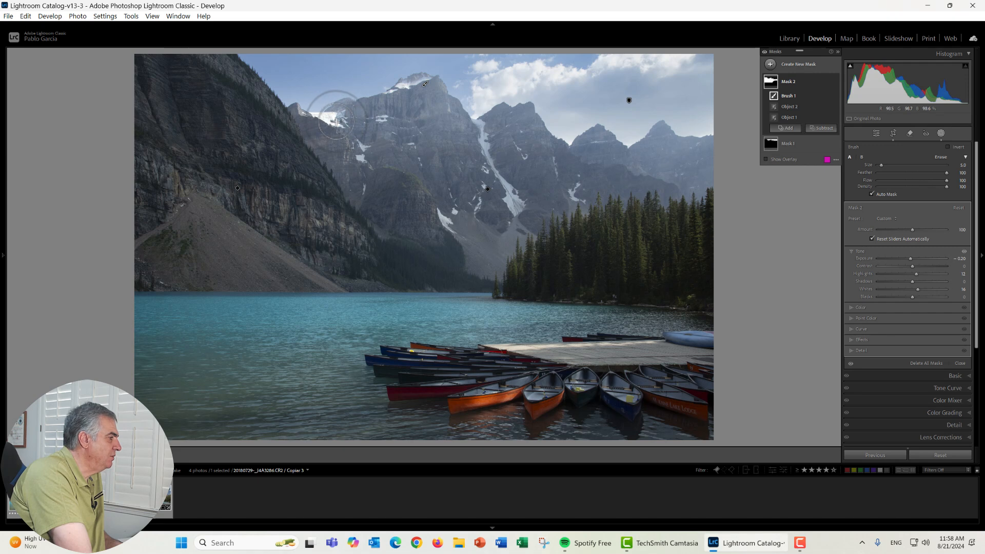
click(871, 340)
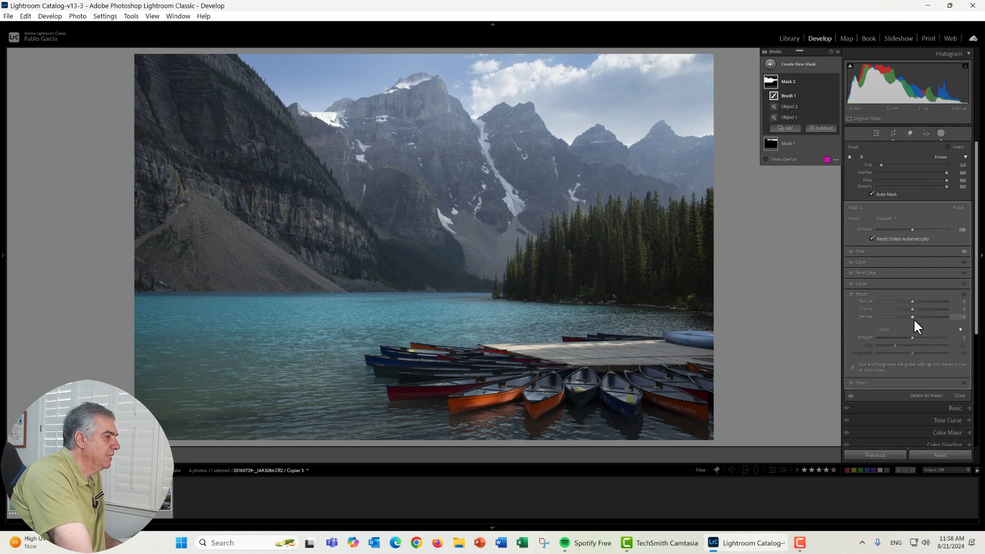
drag(910, 317, 915, 316)
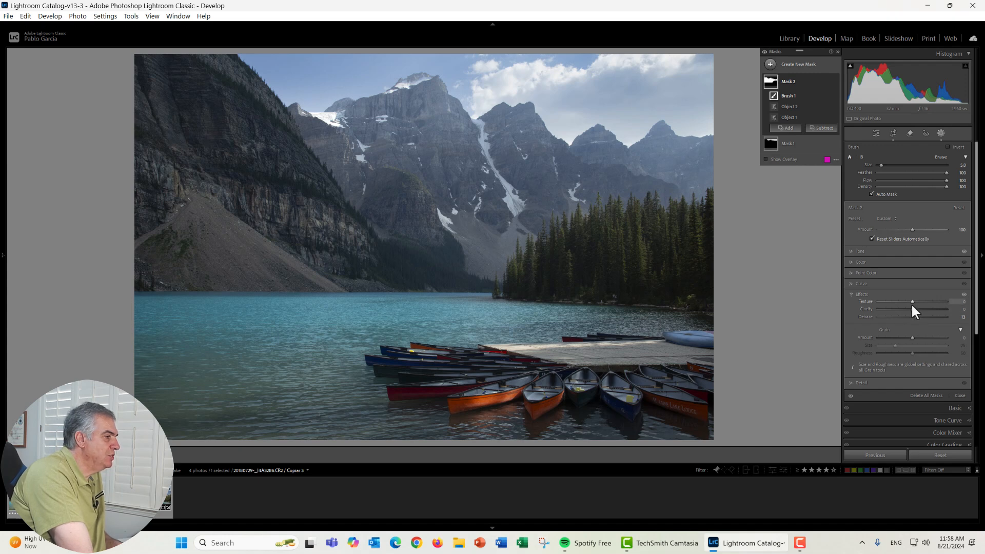
drag(913, 300, 919, 309)
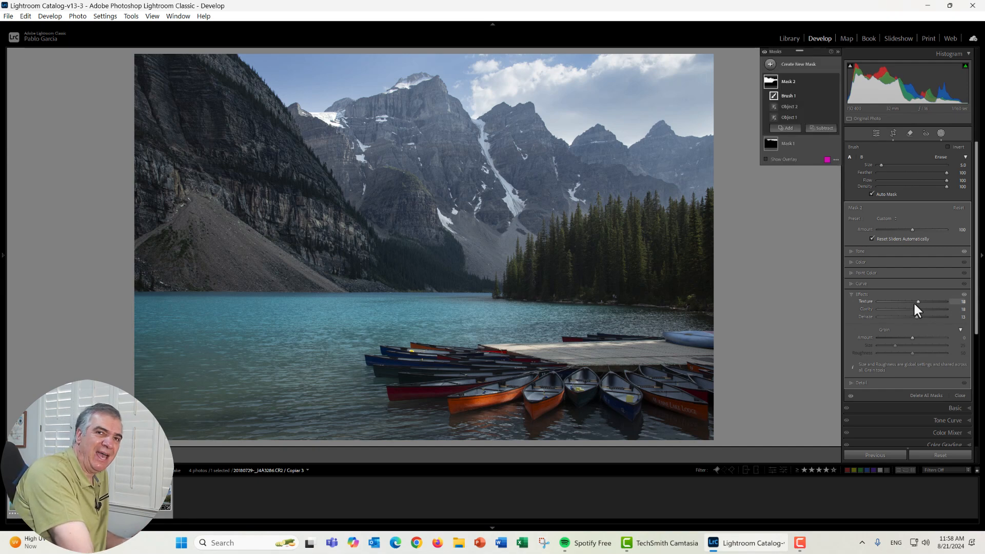
- Set the mountain mask's Shadows to 12 and Temp to -10, and compare the photo with the mask hidden and shown
click(884, 251)
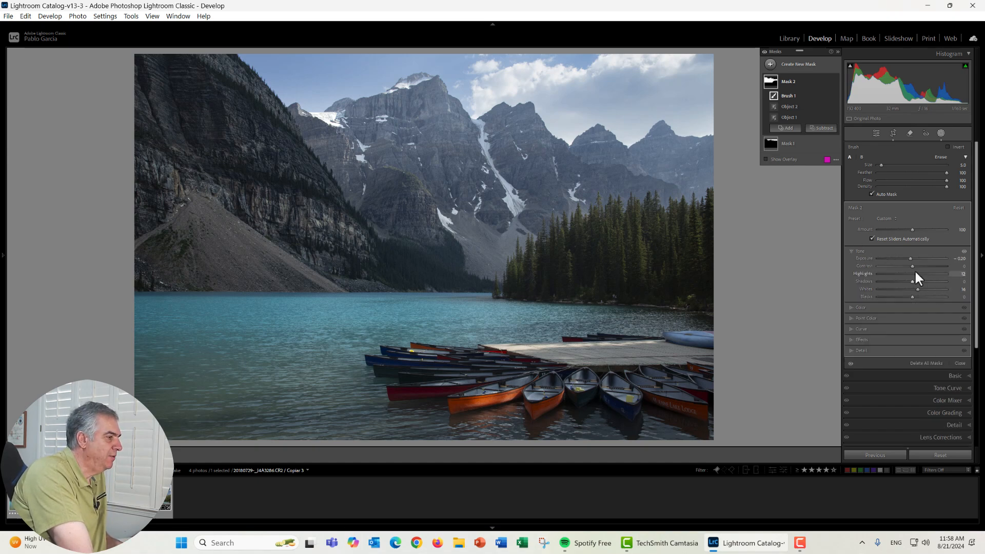
drag(912, 281, 915, 281)
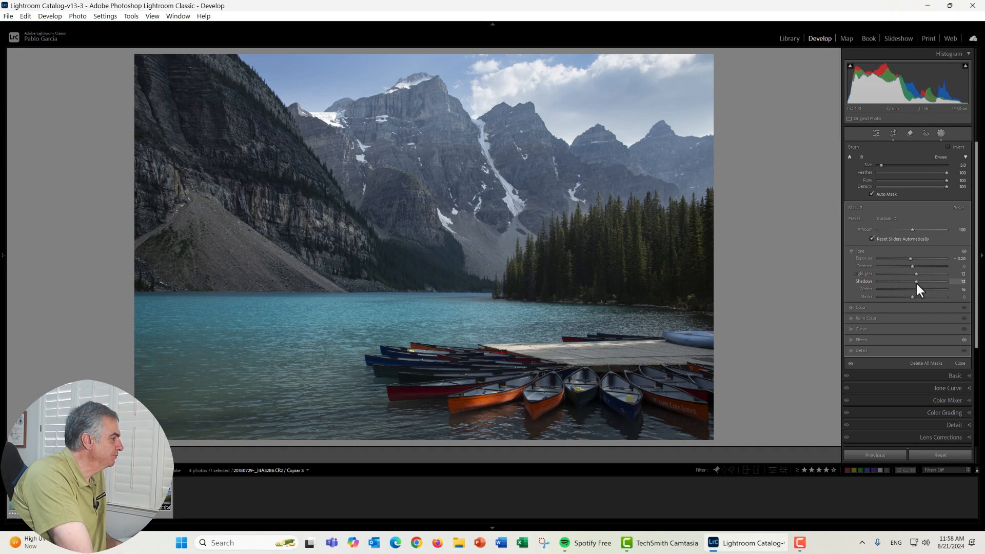
click(897, 307)
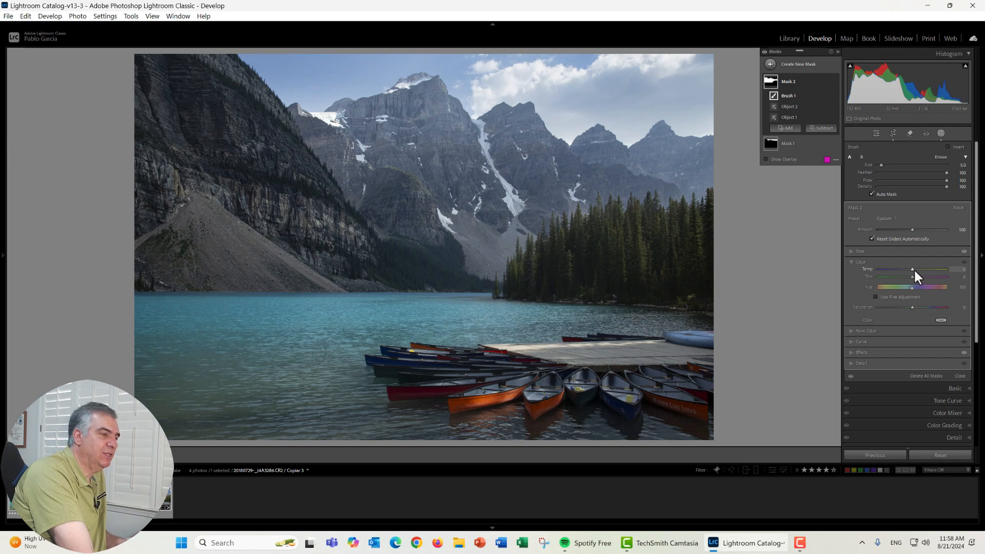
drag(913, 270, 909, 270)
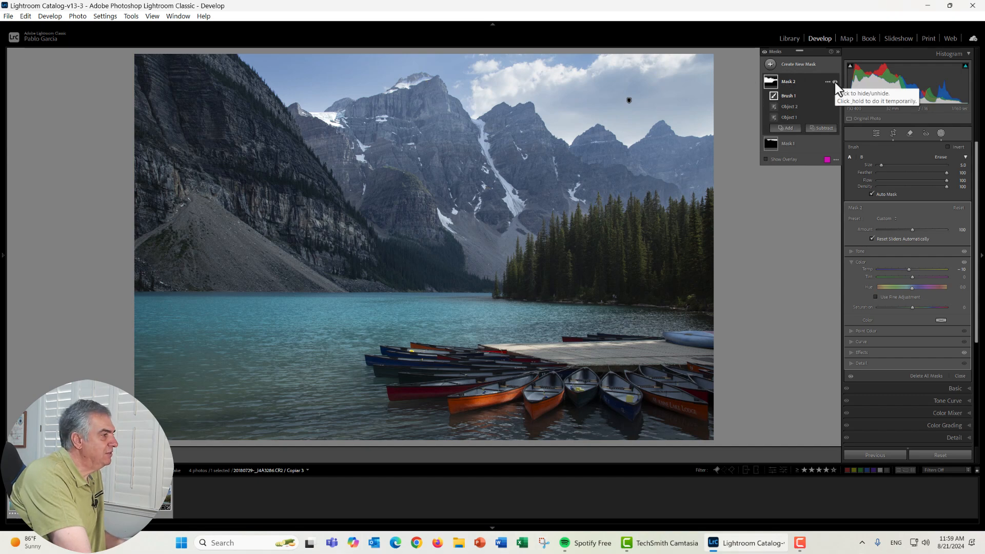
click(835, 82)
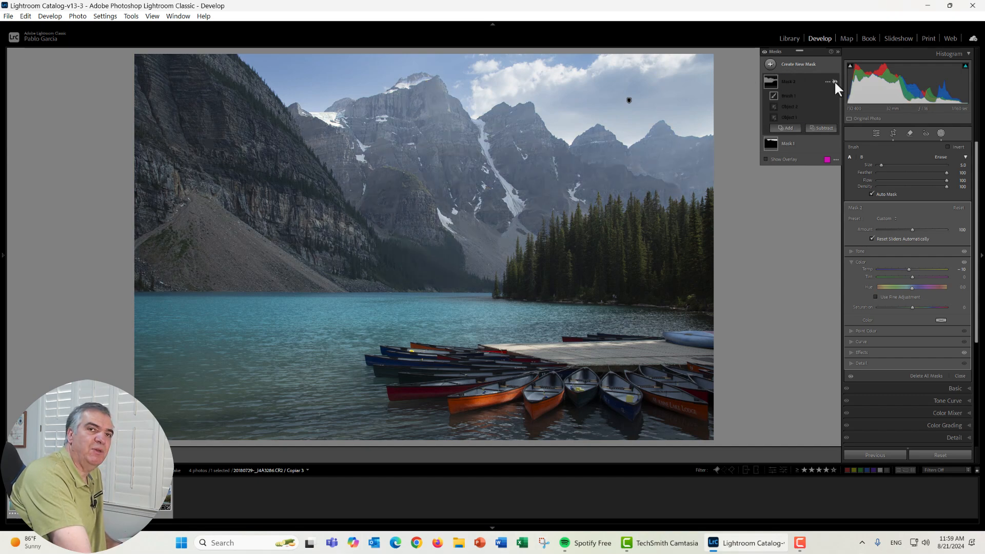
click(834, 80)
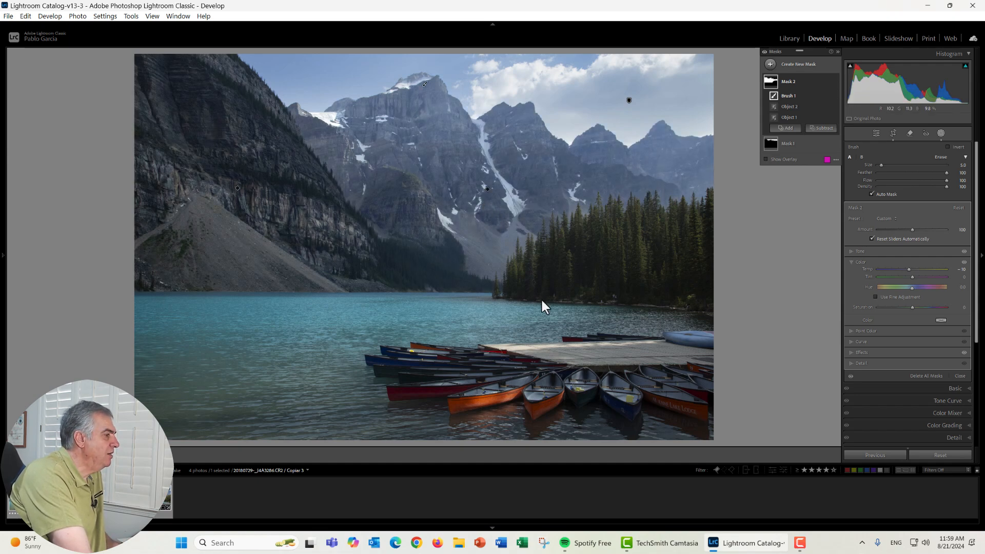
- Create a new object-selection mask covering the conifer forest on the far shore
click(769, 64)
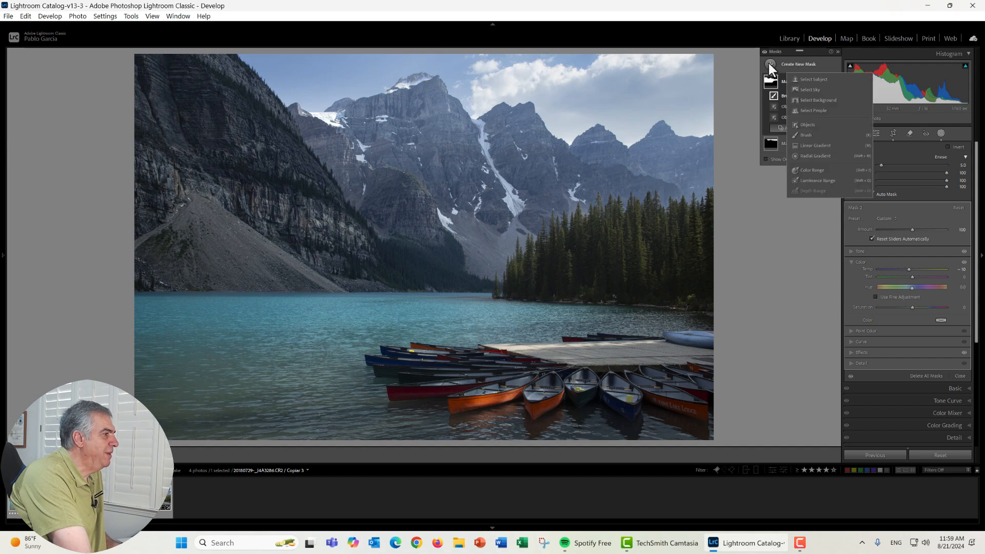
click(807, 125)
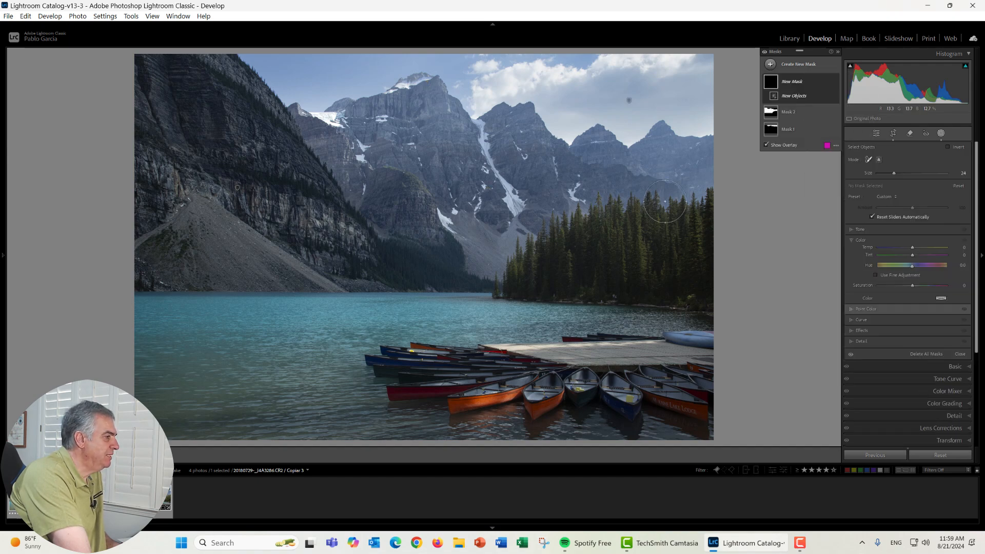
mouse_move(712, 203)
mouse_down()
mouse_move(590, 206)
mouse_move(518, 260)
mouse_move(505, 290)
mouse_move(685, 297)
mouse_move(692, 241)
mouse_move(560, 252)
mouse_move(677, 264)
mouse_move(692, 256)
mouse_up()
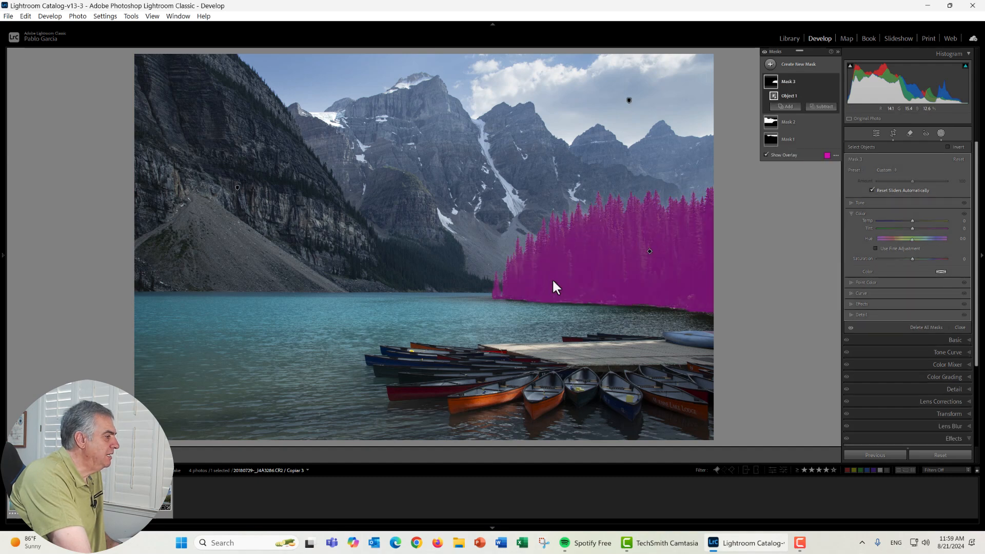
- Set the forest mask's Exposure to 0.34 and Clarity to 10, and raise its Highlights, Shadows, Saturation, Temp and Texture
click(893, 202)
drag(911, 209, 915, 234)
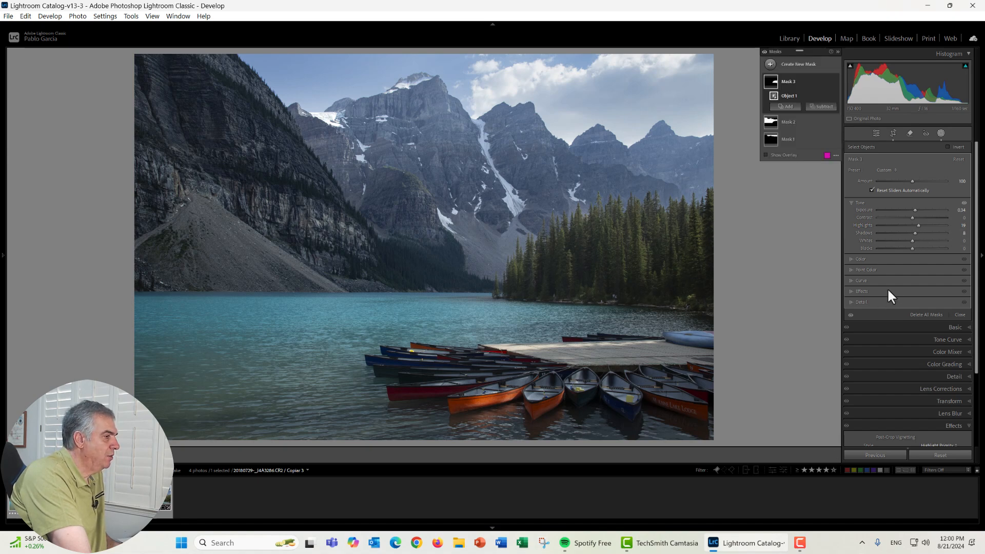
click(894, 259)
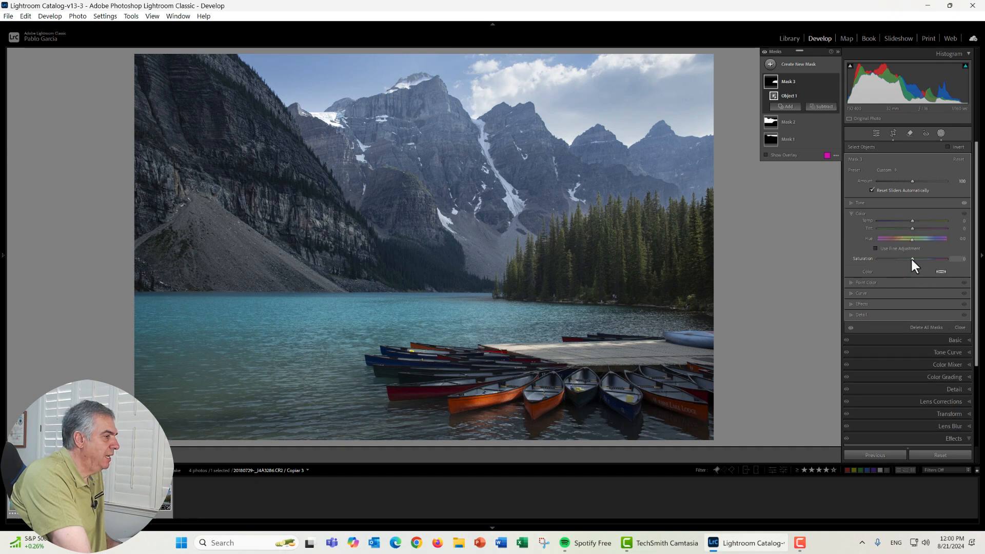
drag(910, 258, 917, 258)
drag(912, 220, 915, 261)
click(910, 305)
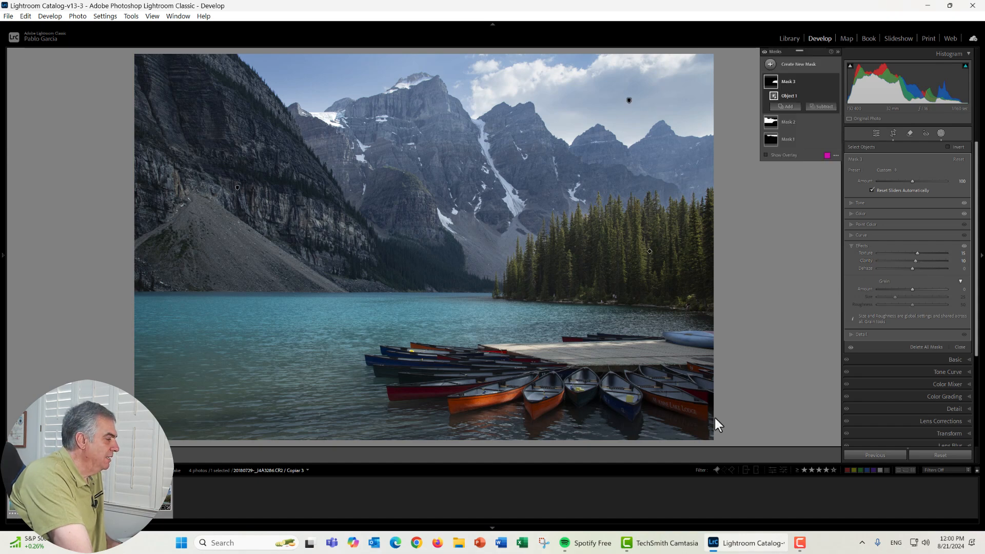
- Create a new object-selection mask covering the group of canoes beside the dock
click(770, 64)
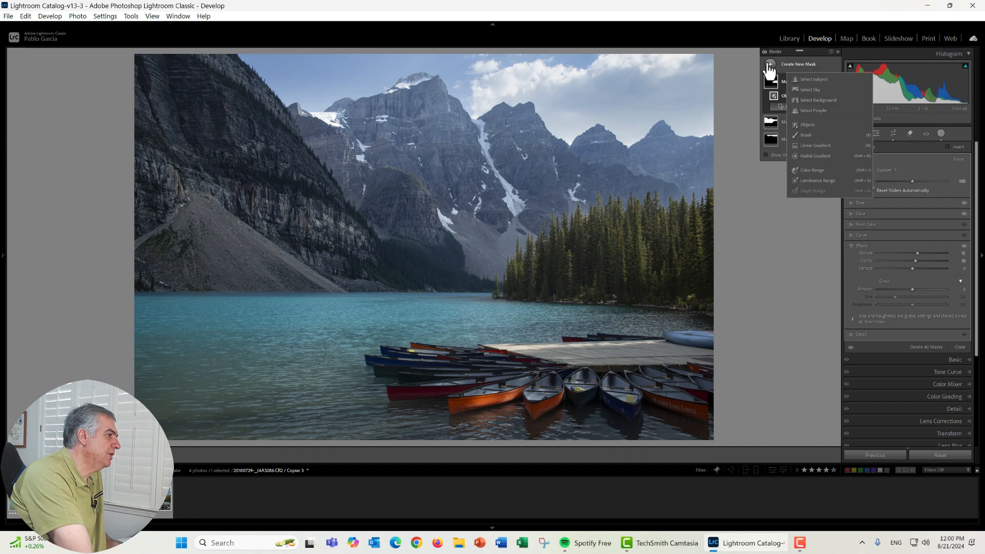
click(806, 123)
scroll(696, 394, up, 3)
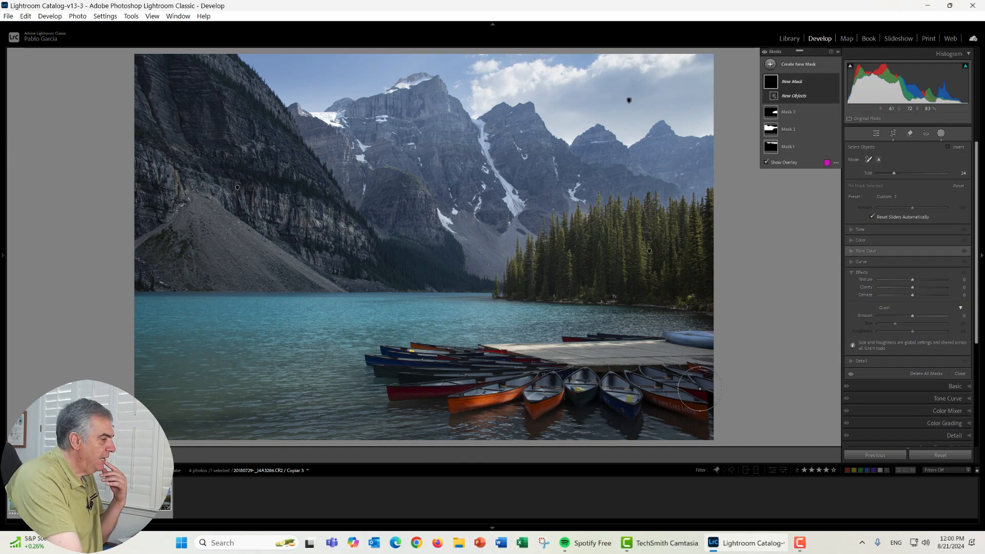
mouse_move(695, 394)
mouse_down()
mouse_move(603, 391)
mouse_move(661, 416)
mouse_move(585, 408)
mouse_move(561, 379)
mouse_move(506, 369)
mouse_move(425, 361)
mouse_move(383, 382)
mouse_move(539, 413)
mouse_move(389, 418)
mouse_move(533, 436)
mouse_up()
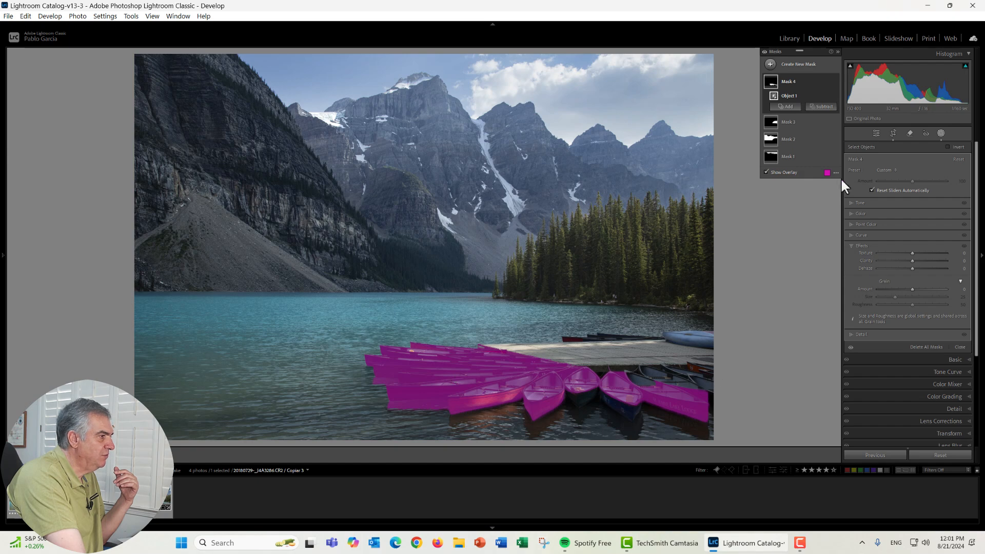
- Brush the missed canoes near the photo's edge and the blue canoe's hull into the canoe mask
click(788, 108)
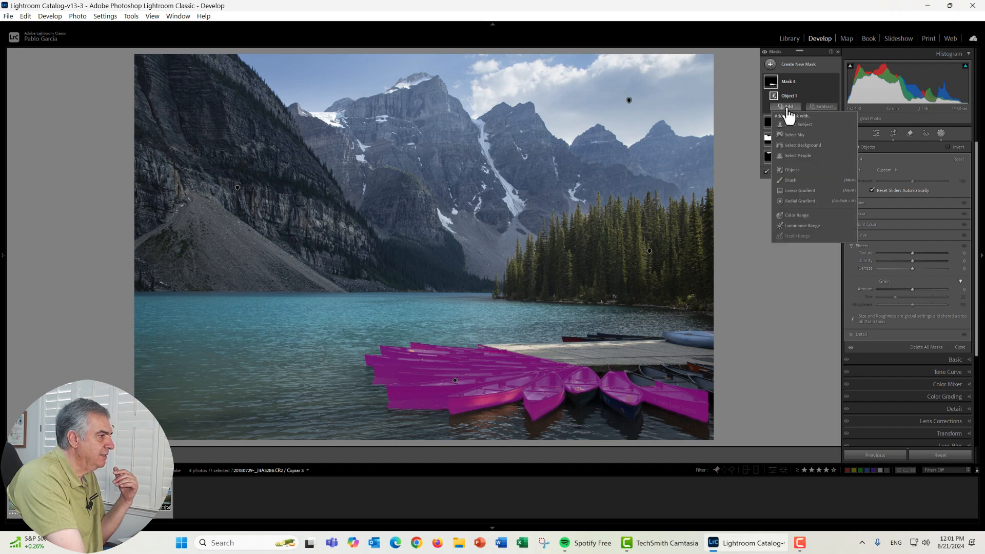
click(787, 179)
scroll(711, 387, up, 4)
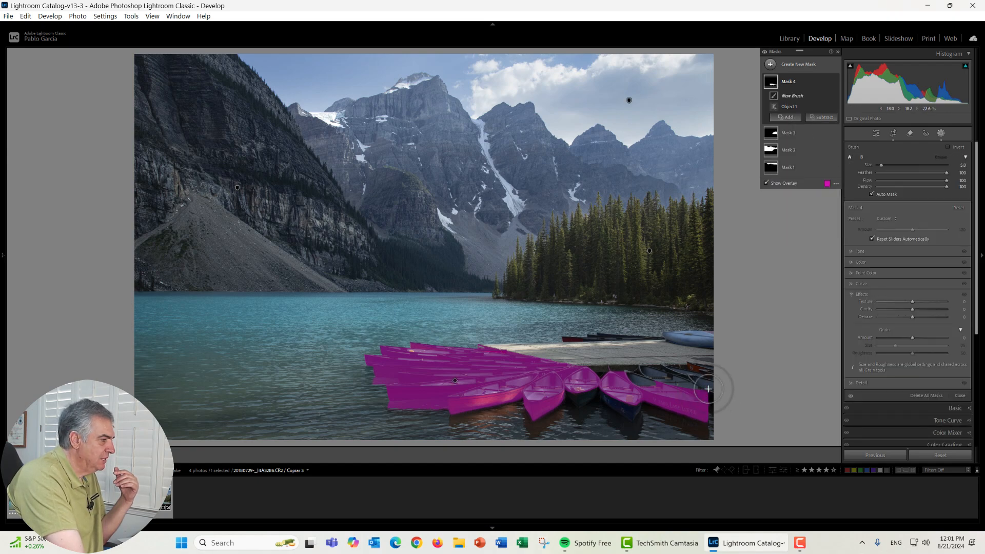
mouse_move(711, 385)
mouse_down()
mouse_move(626, 381)
mouse_move(723, 377)
mouse_move(683, 377)
mouse_move(713, 373)
mouse_move(692, 375)
mouse_move(732, 378)
mouse_up()
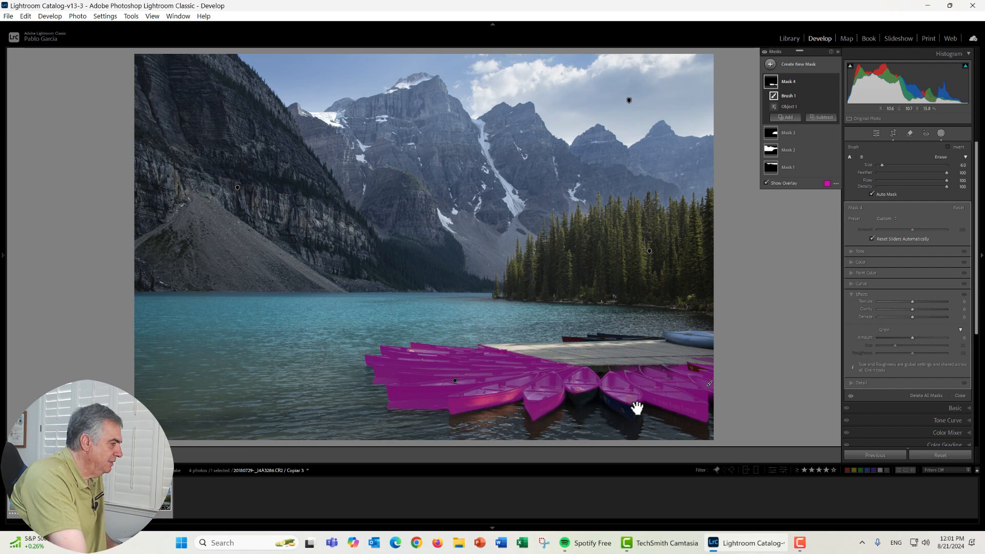
drag(631, 407, 615, 396)
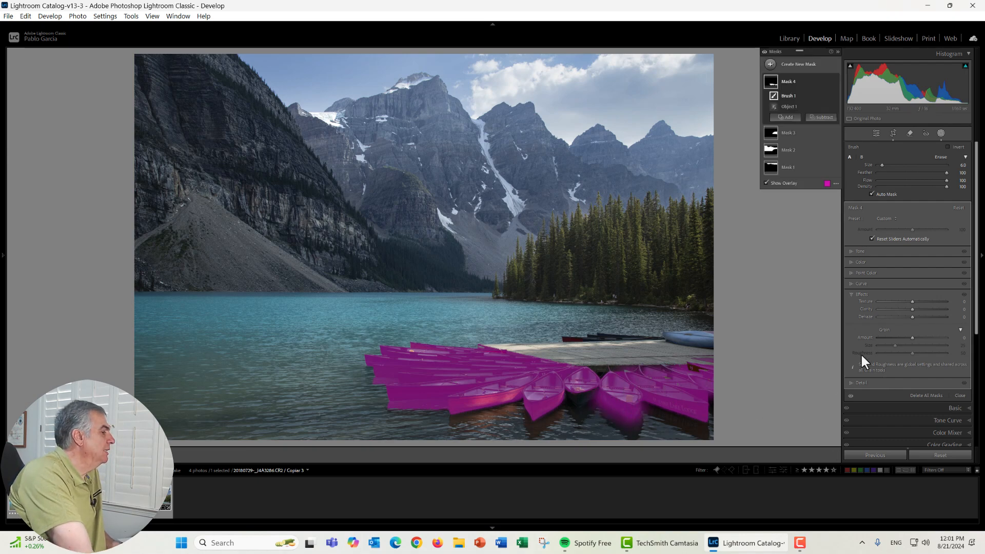
- Brighten the canoe mask's tone, set its Temp to 18 and Saturation to 21, and compare the photo with the mask hidden and shown
click(892, 251)
click(912, 258)
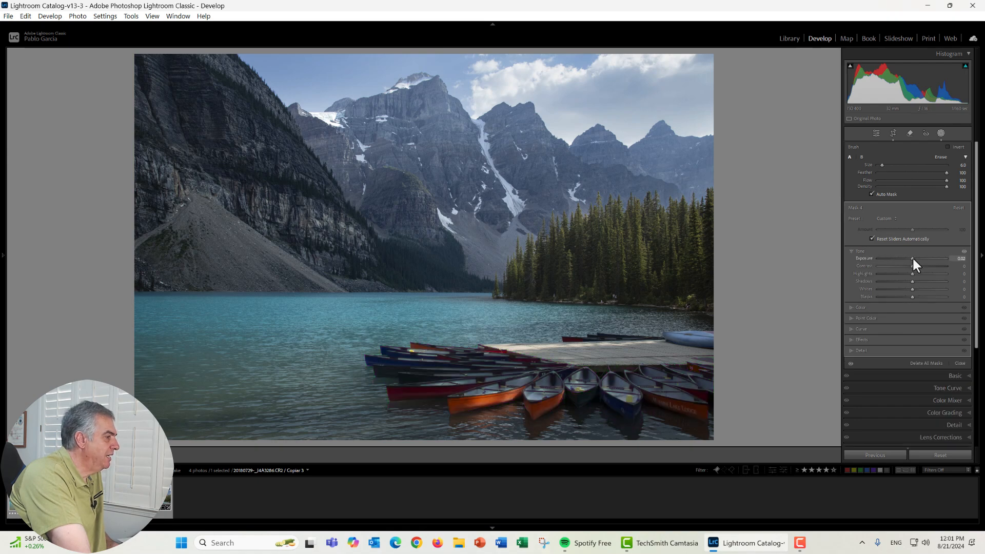
drag(913, 258, 915, 308)
click(898, 308)
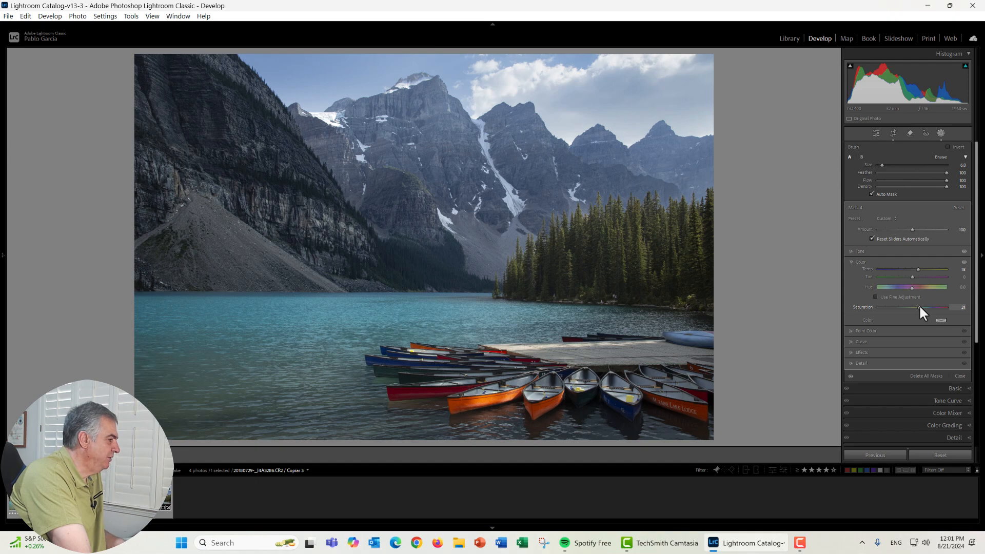
drag(919, 307, 920, 307)
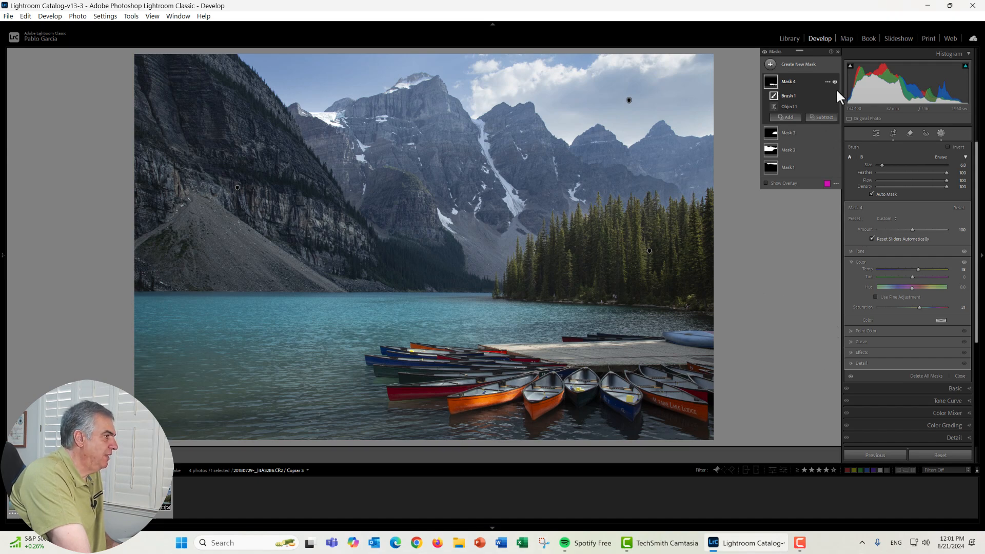
click(835, 81)
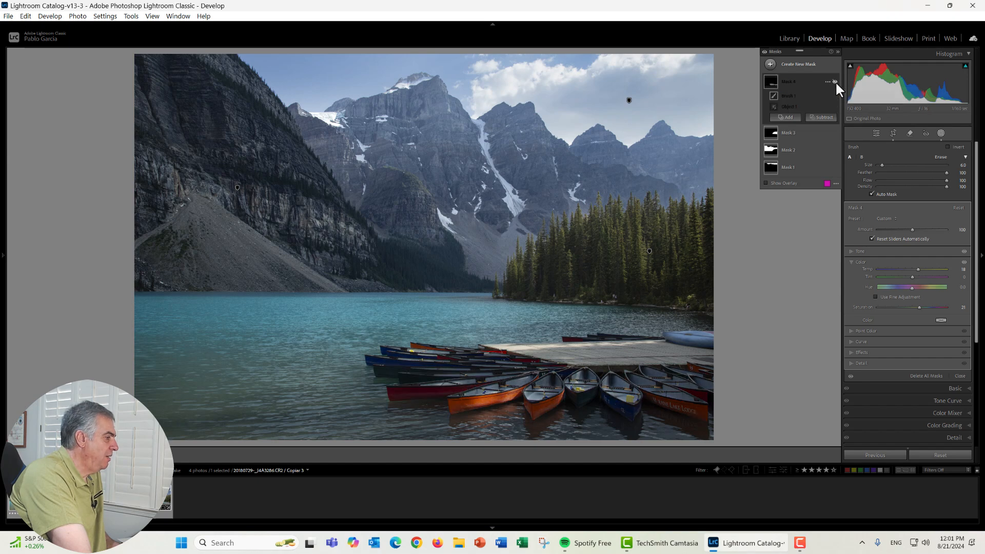
click(835, 81)
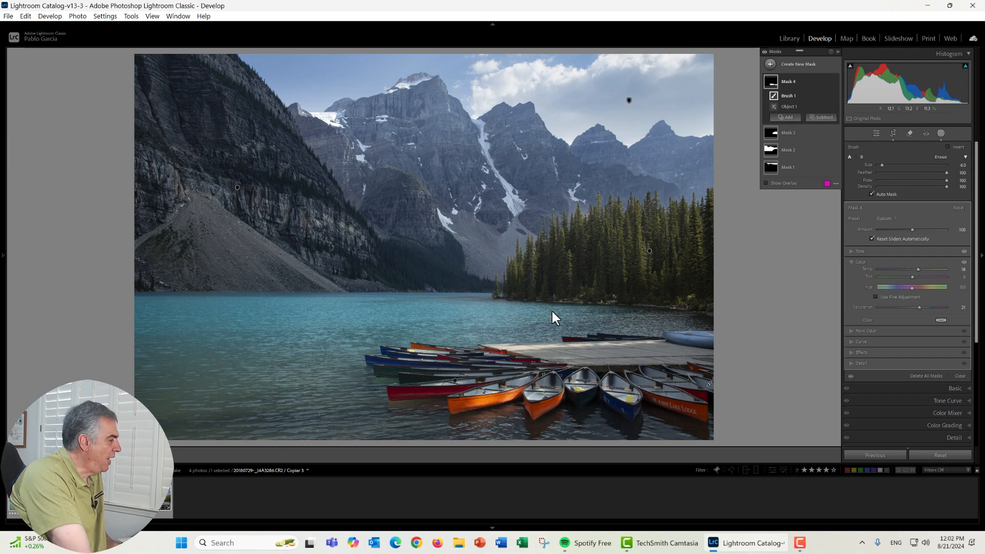
- Create a new object-selection mask covering the lake water
click(769, 65)
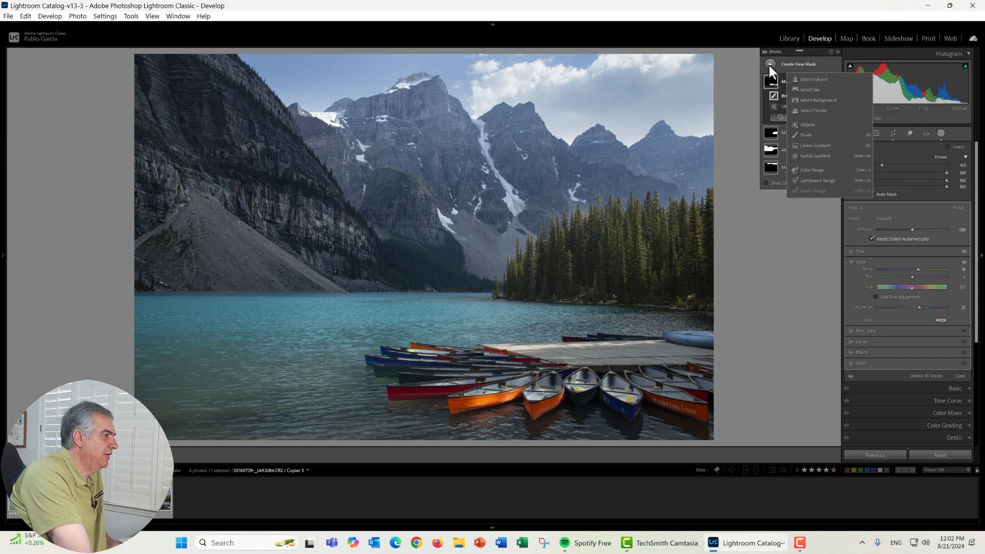
click(805, 125)
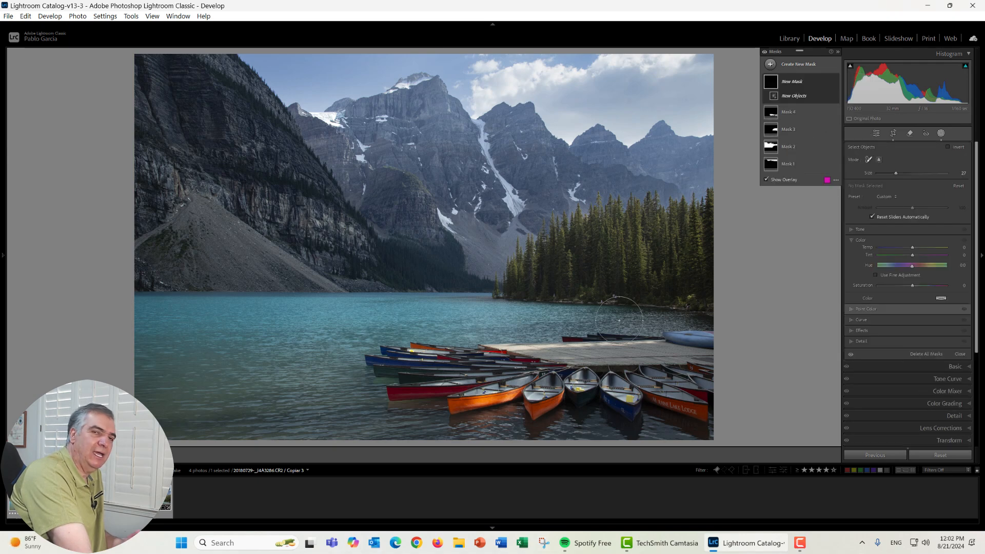
mouse_move(691, 313)
mouse_down()
mouse_move(158, 313)
mouse_move(150, 406)
mouse_move(315, 425)
mouse_move(698, 429)
mouse_move(392, 416)
mouse_move(358, 391)
mouse_move(353, 369)
mouse_move(357, 344)
mouse_move(640, 320)
mouse_move(172, 330)
mouse_move(249, 348)
mouse_move(198, 364)
mouse_move(226, 391)
mouse_move(280, 379)
mouse_move(335, 391)
mouse_move(241, 411)
mouse_up()
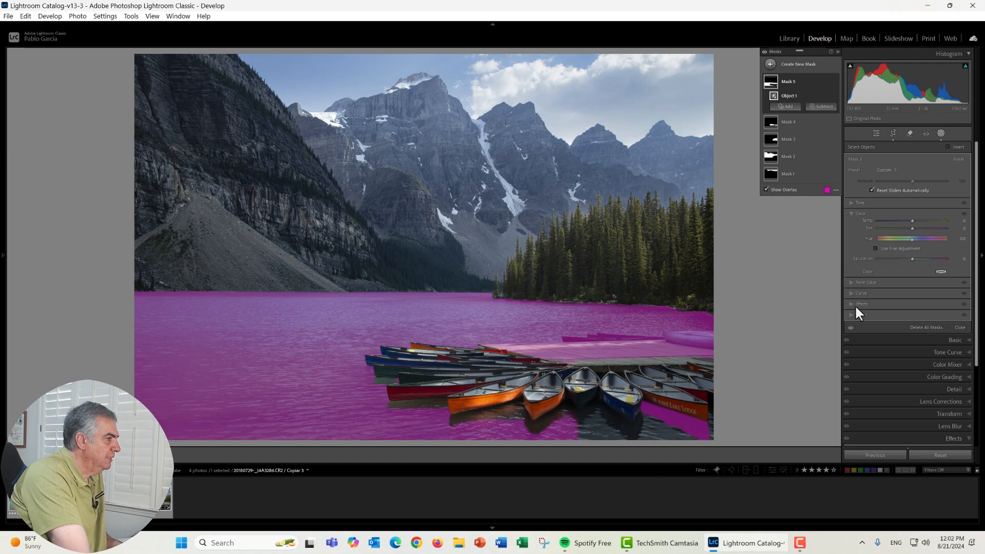
- Subtract the wooden dock and the overturned blue boat from the lake mask with a brush
click(823, 108)
click(826, 180)
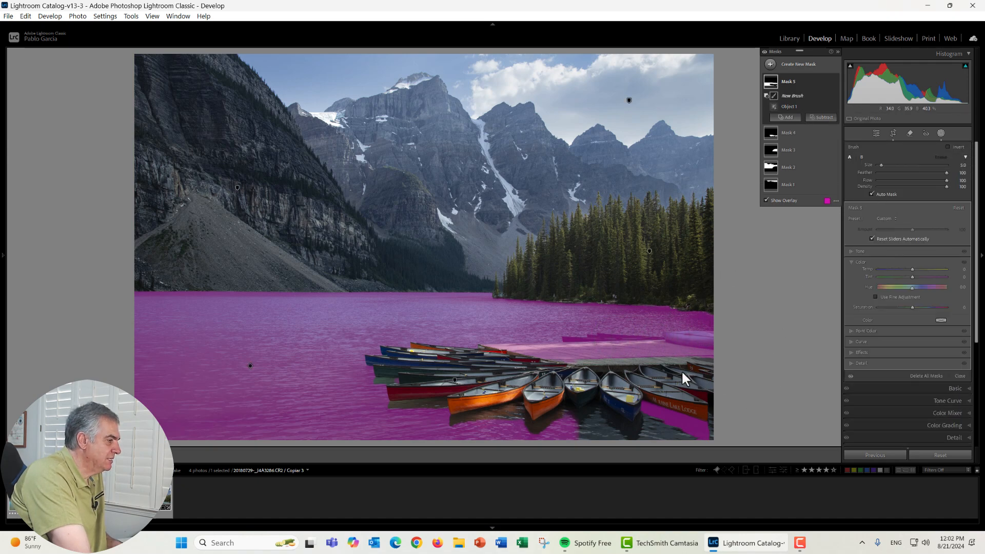
mouse_move(648, 350)
mouse_down()
mouse_move(623, 350)
mouse_move(718, 345)
mouse_move(490, 351)
mouse_move(643, 359)
mouse_move(489, 345)
mouse_up()
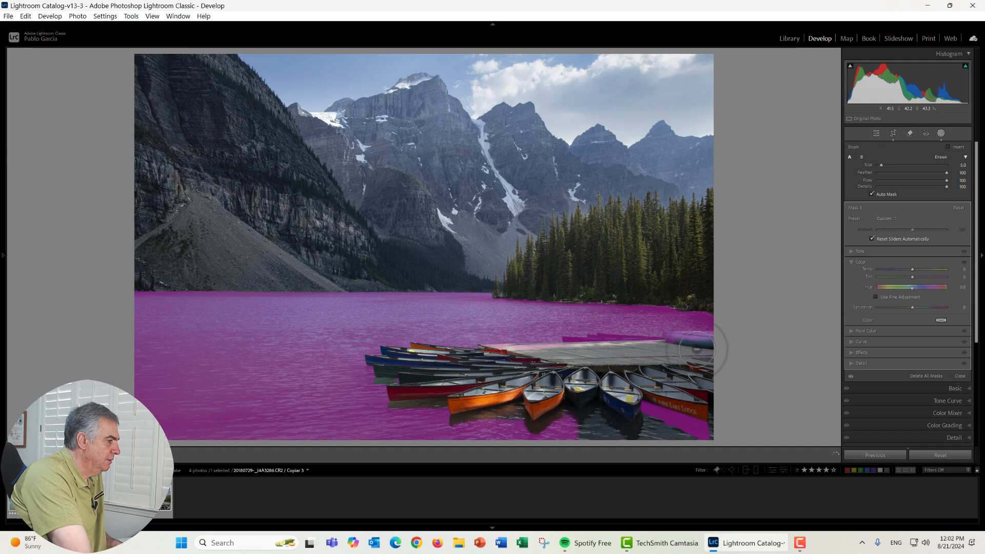
drag(717, 341, 672, 339)
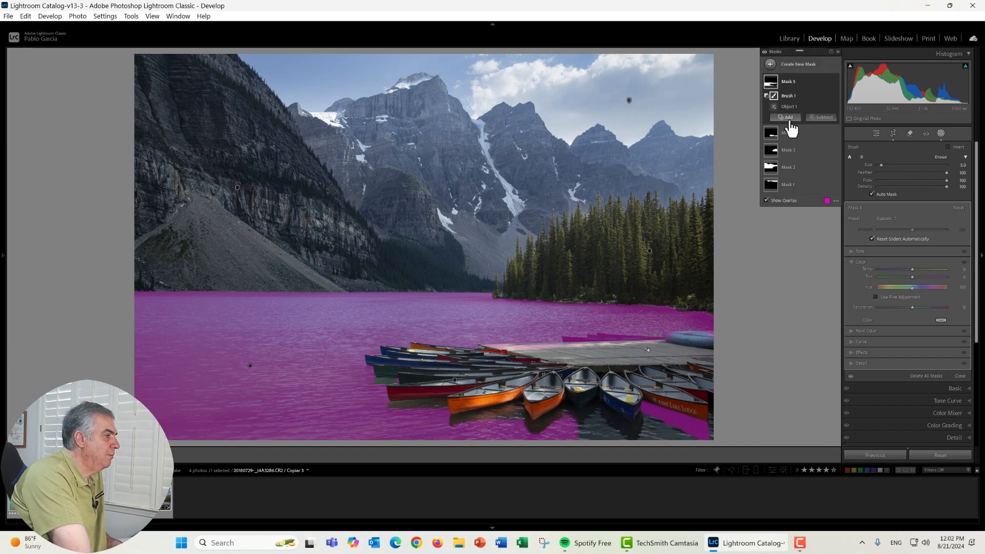
- Brush the missed water in front of the nearest canoes into the lake mask
click(788, 119)
click(793, 190)
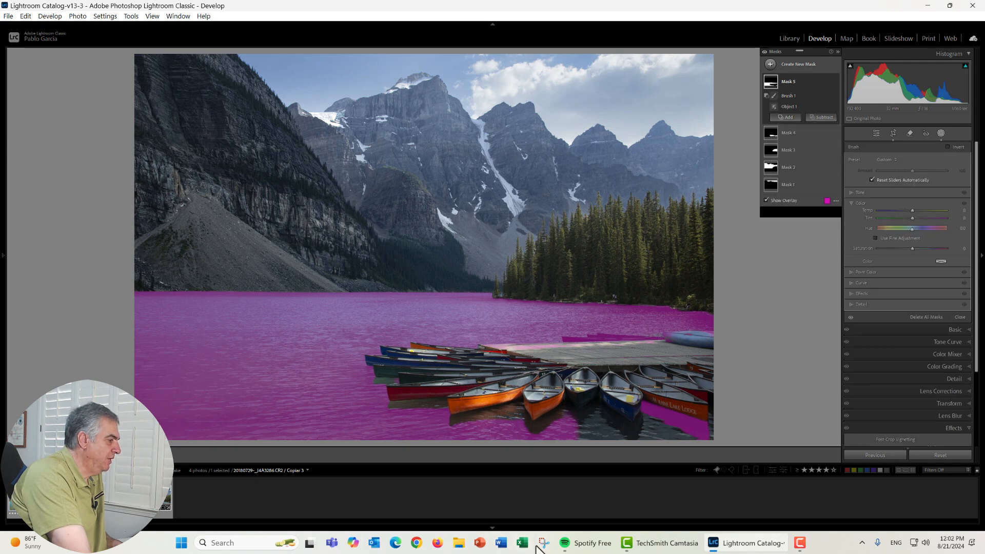
mouse_move(642, 426)
mouse_down()
mouse_move(595, 405)
mouse_move(553, 428)
mouse_move(696, 425)
mouse_up()
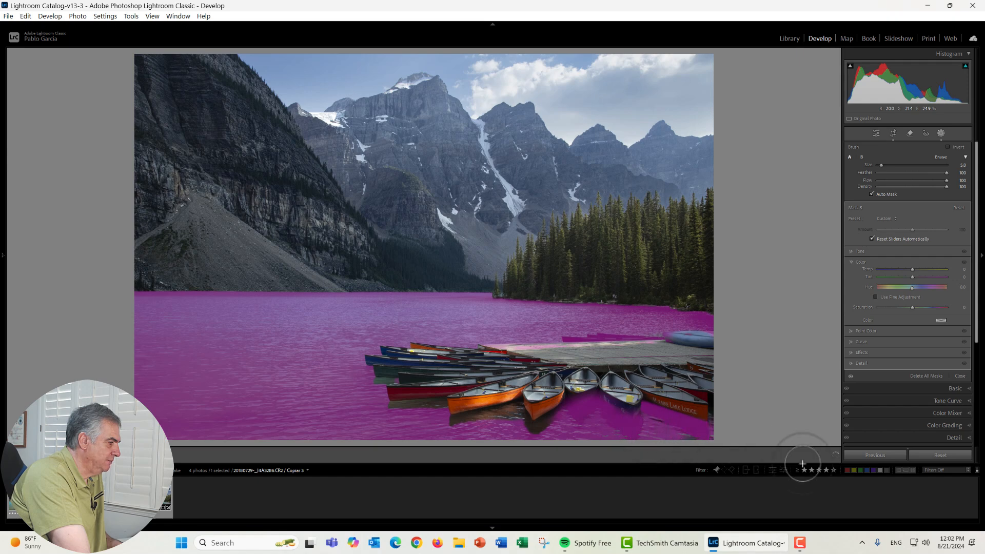
- Set the lake mask's Exposure to 0.43, Temp to -3 and Saturation to 13
click(913, 251)
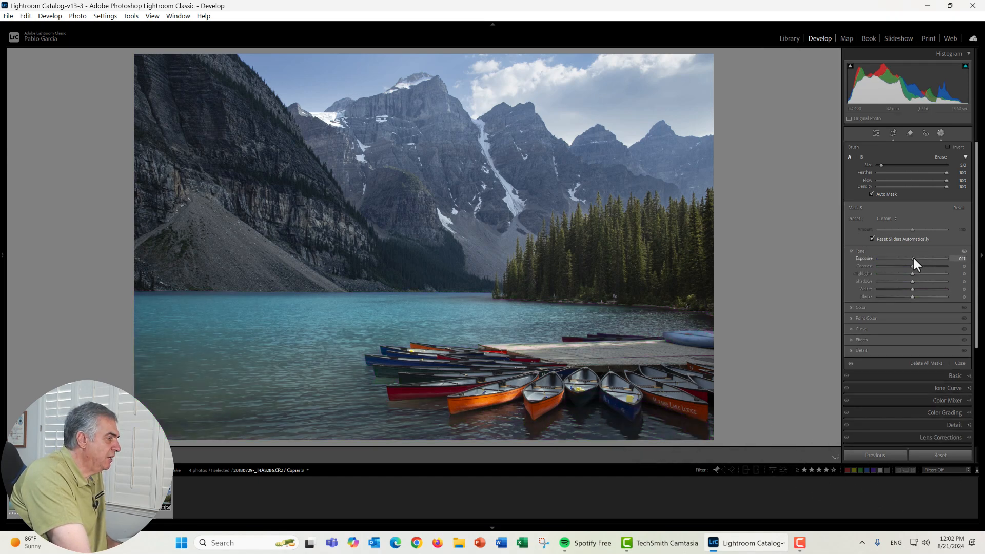
drag(913, 258, 916, 259)
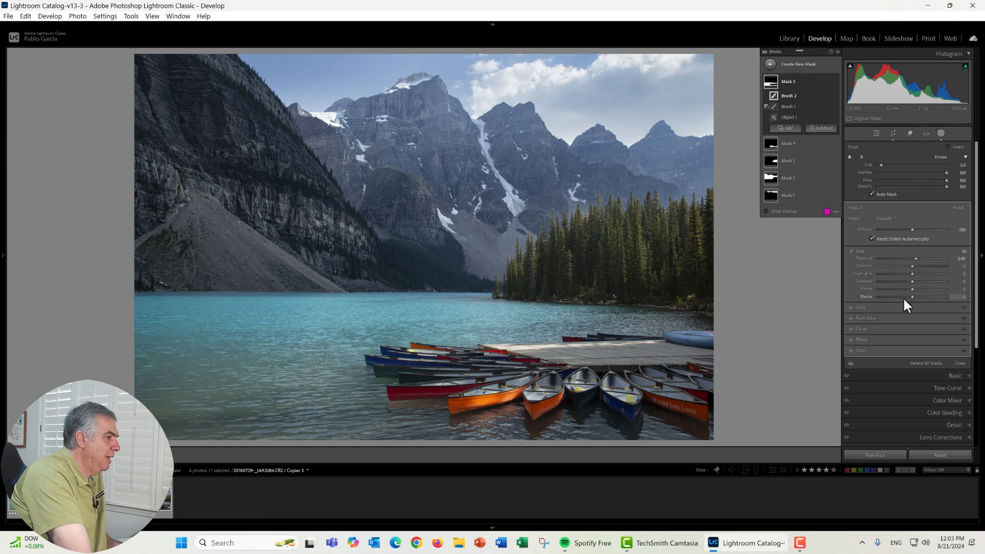
click(885, 307)
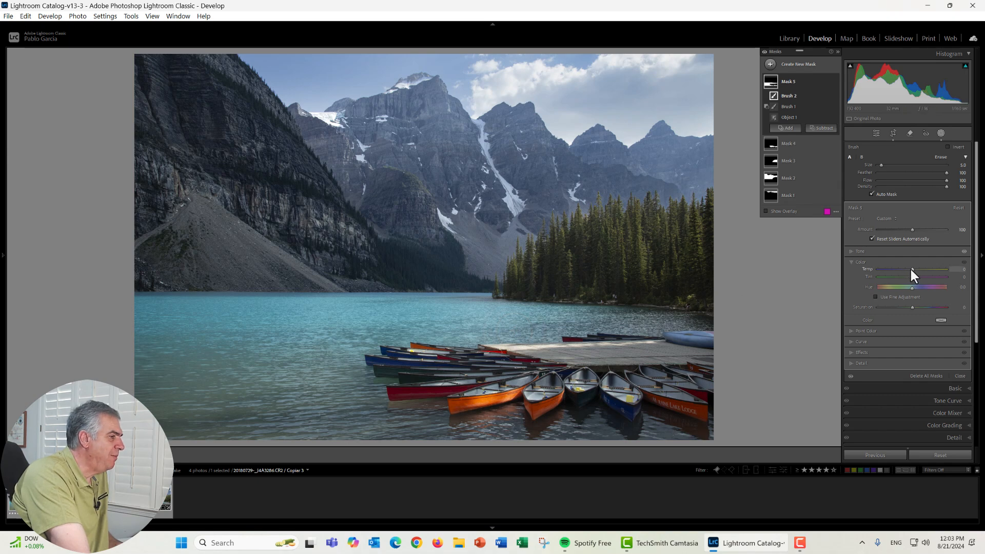
drag(912, 269, 912, 269)
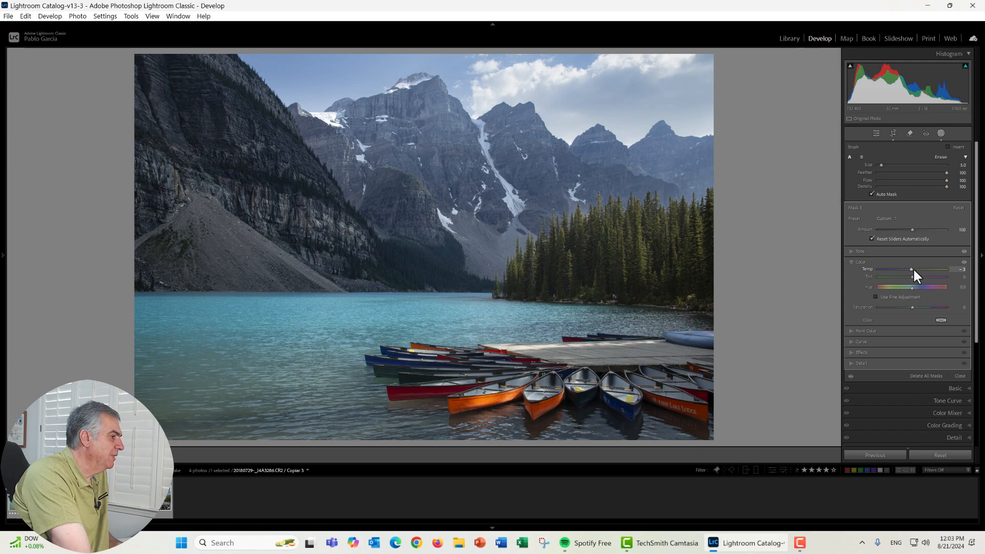
drag(912, 307, 913, 307)
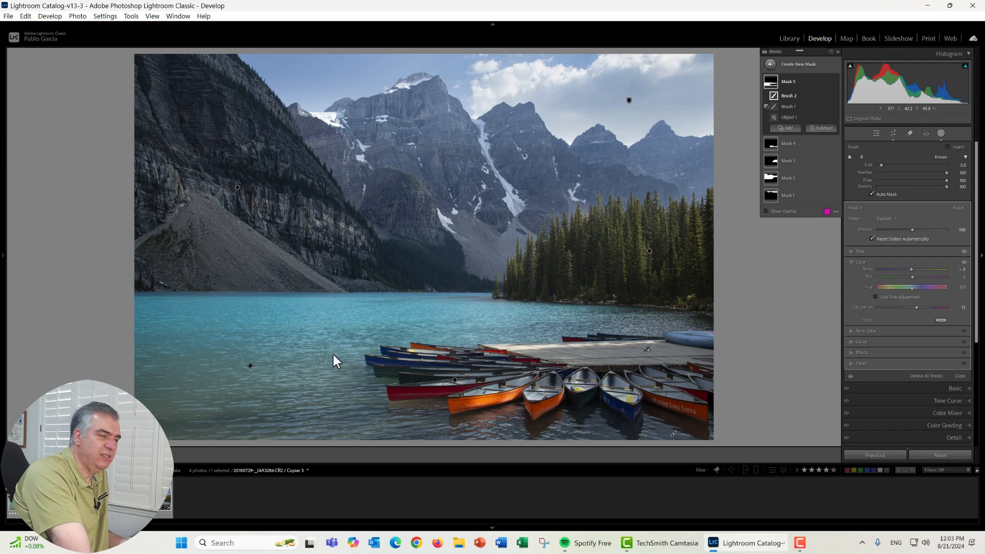
- Soften the lake mask with Texture -14 and Clarity -12, and compare the photo with the mask hidden and shown
click(884, 352)
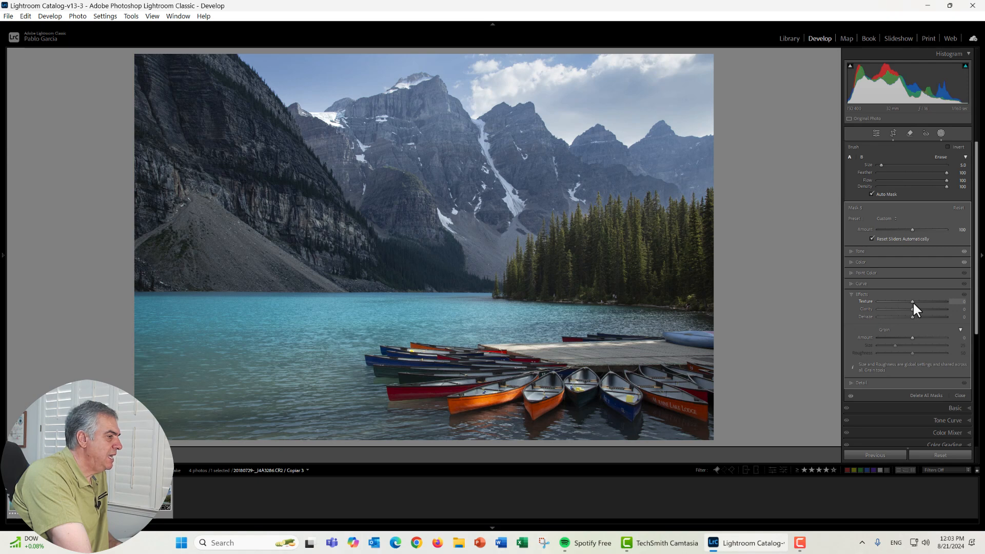
click(909, 308)
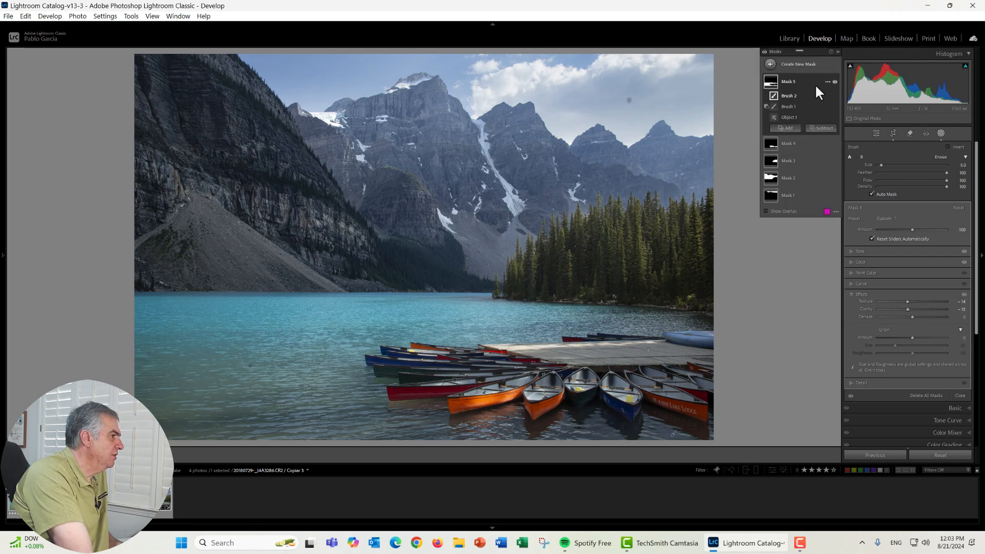
click(834, 80)
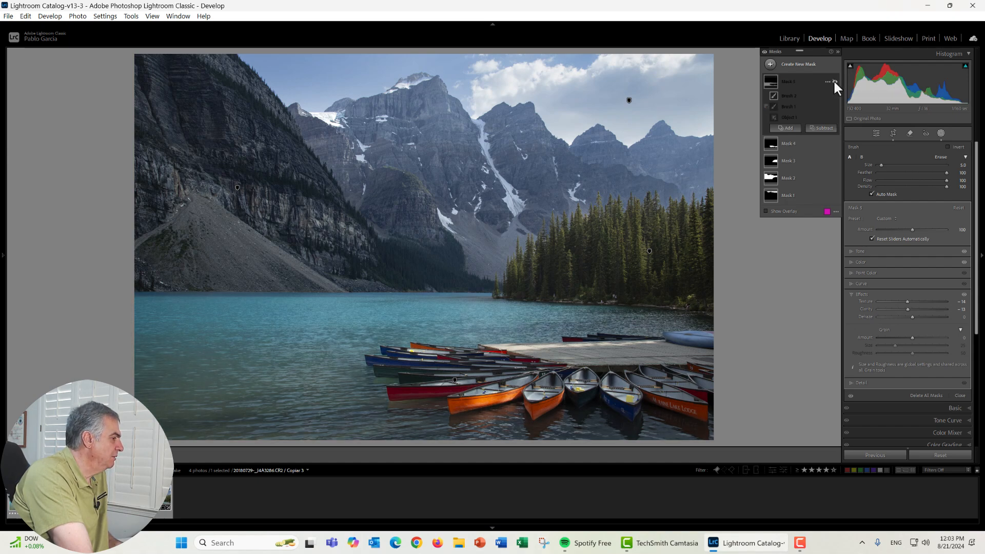
click(833, 81)
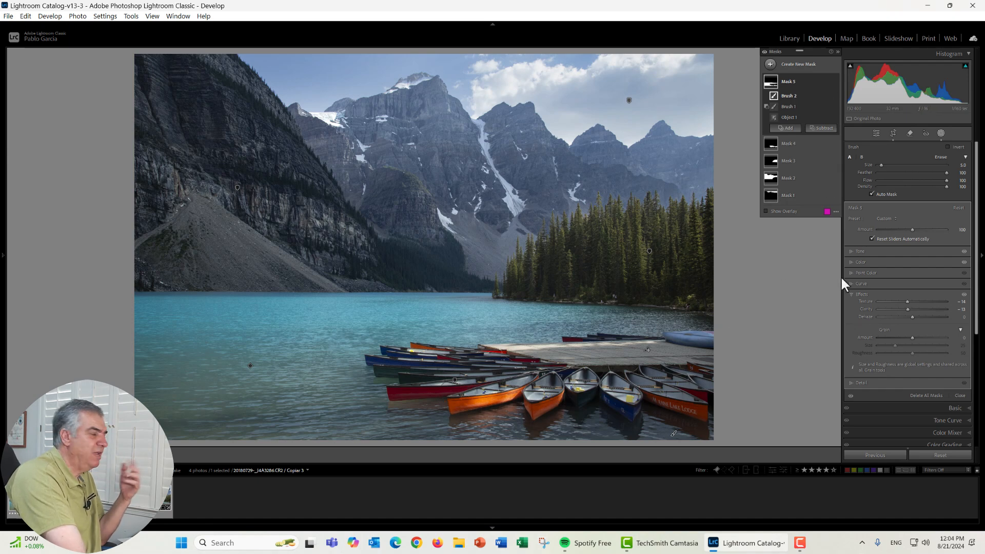
- Create a large radial gradient mask centred just beyond the photo's right edge, tilted across the forest, the dock and part of the lake
click(771, 64)
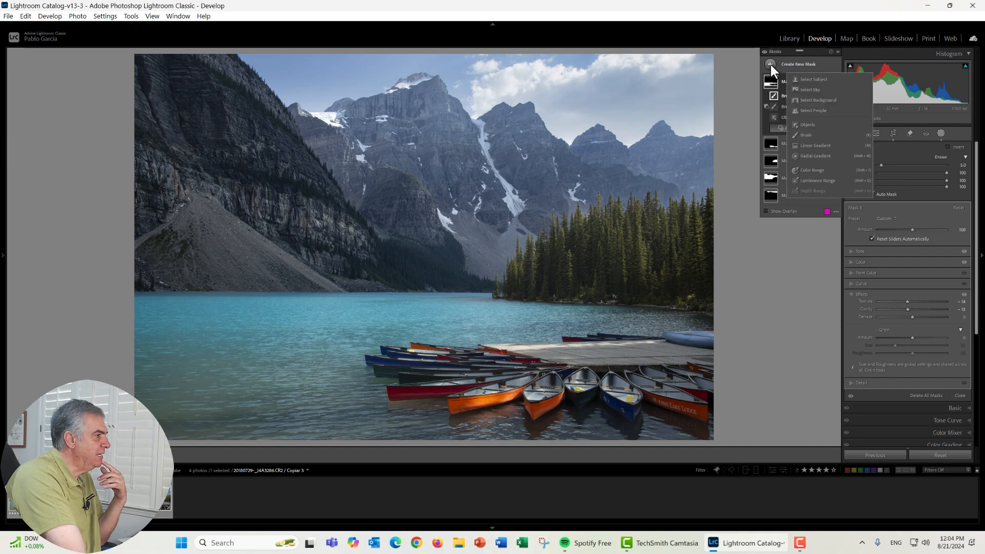
click(805, 156)
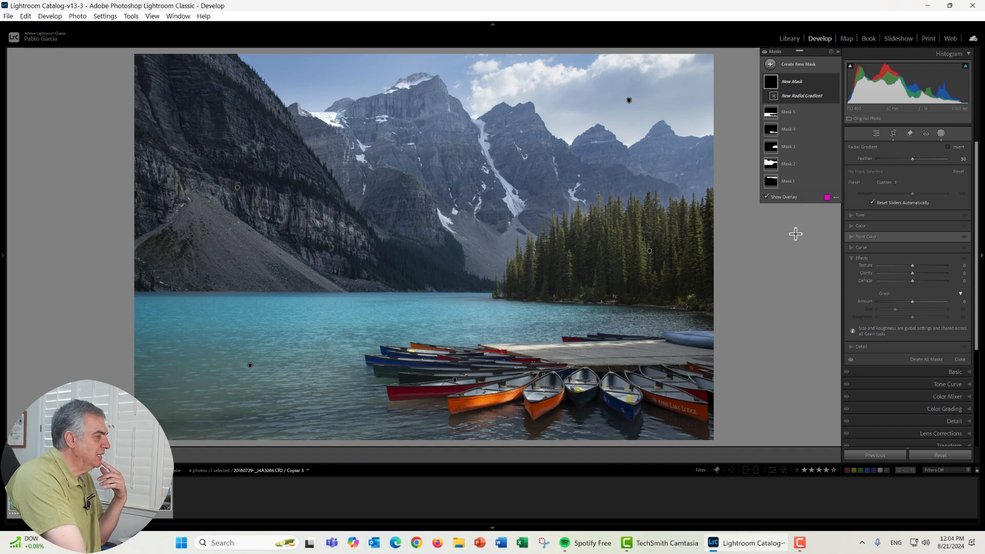
drag(796, 234, 246, 308)
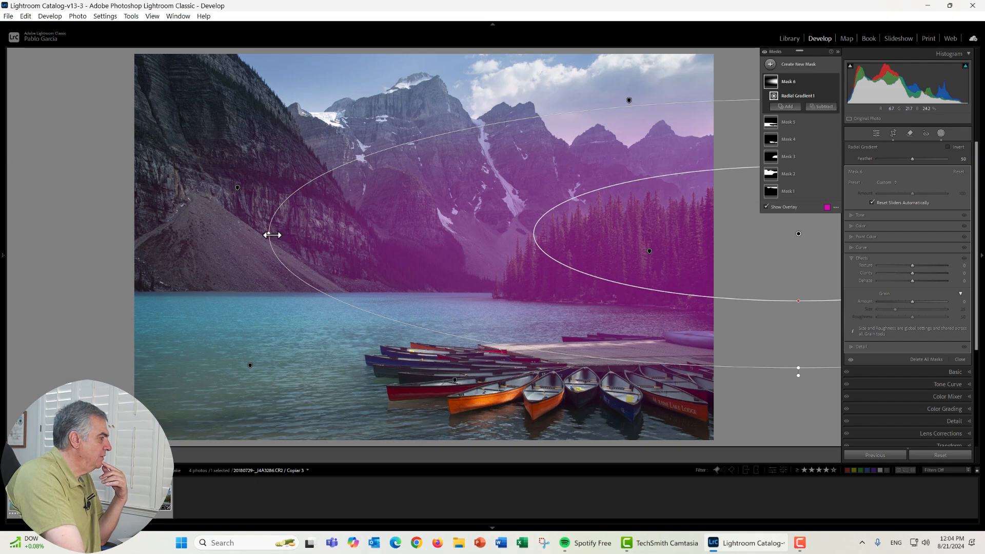
drag(272, 235, 276, 363)
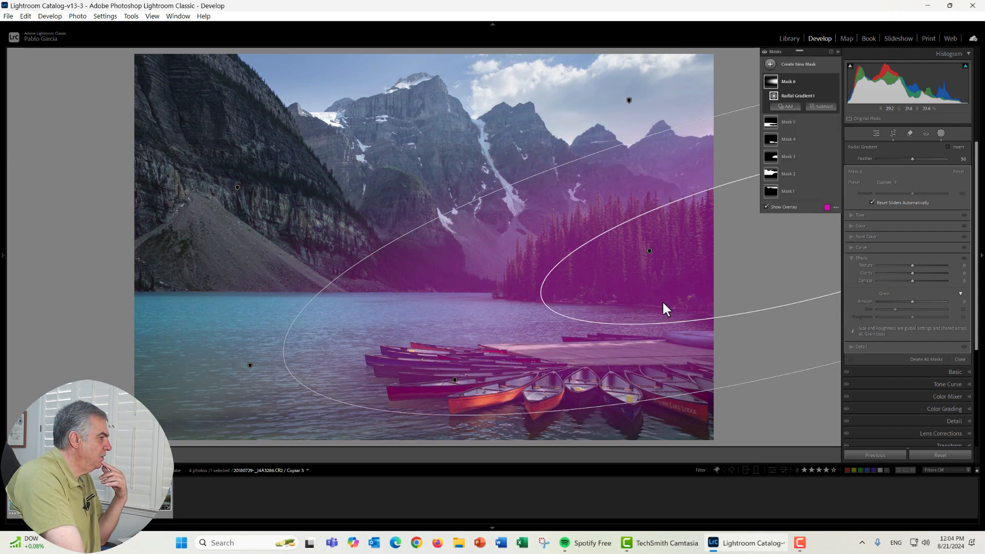
drag(710, 230, 710, 229)
drag(705, 225, 704, 233)
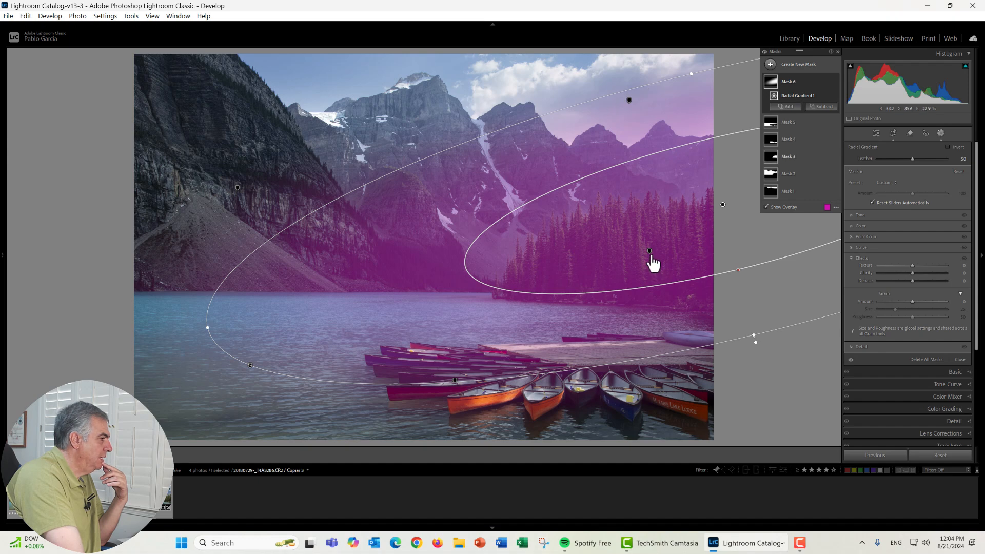
drag(636, 231, 645, 253)
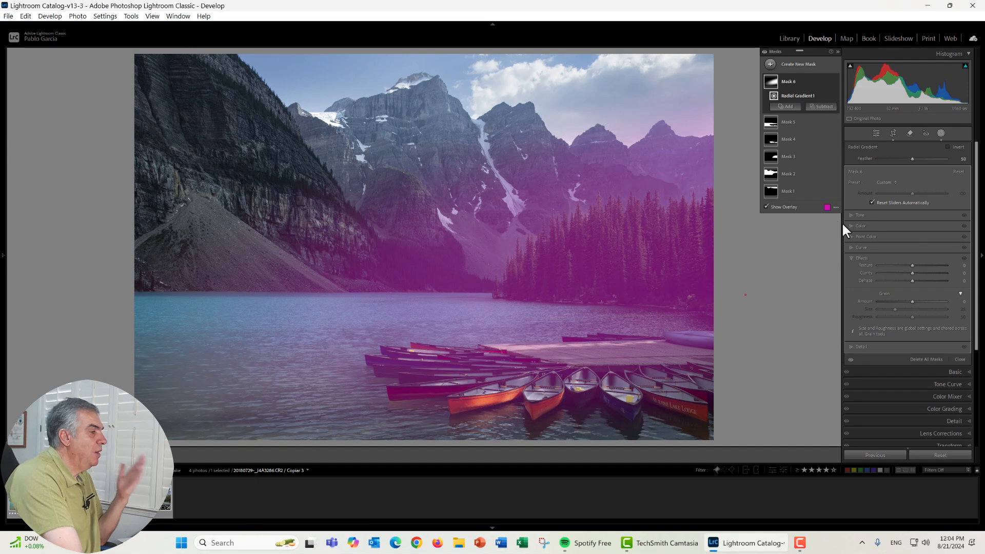
- Set the radial gradient's Exposure to 0.29 and Highlights to 14, and warm its Temp slightly
click(892, 214)
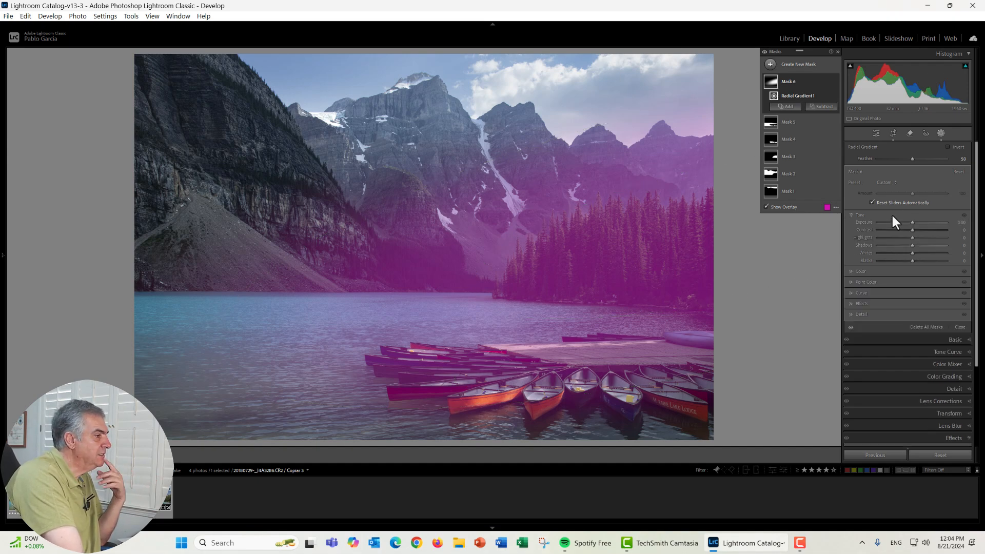
drag(912, 223, 918, 239)
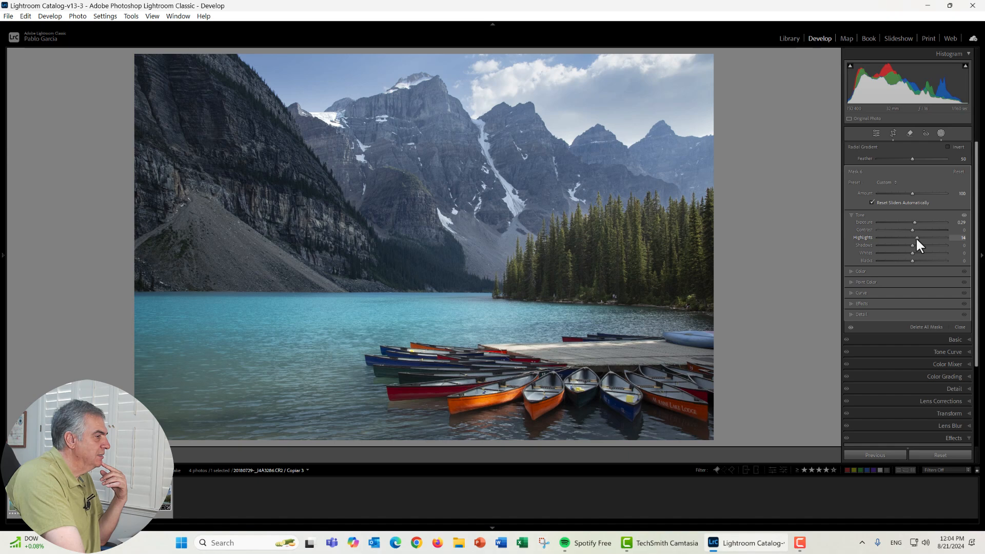
click(886, 271)
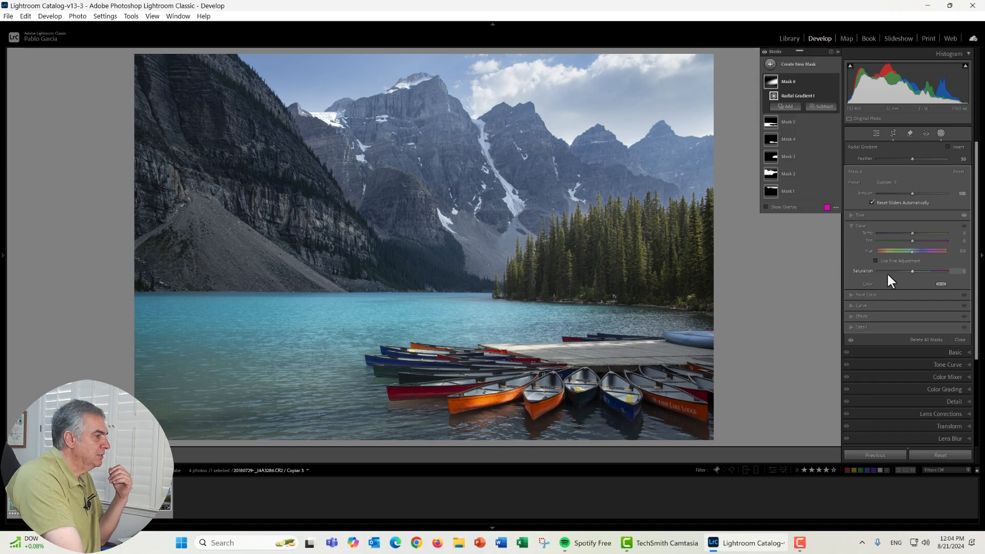
drag(913, 234, 916, 234)
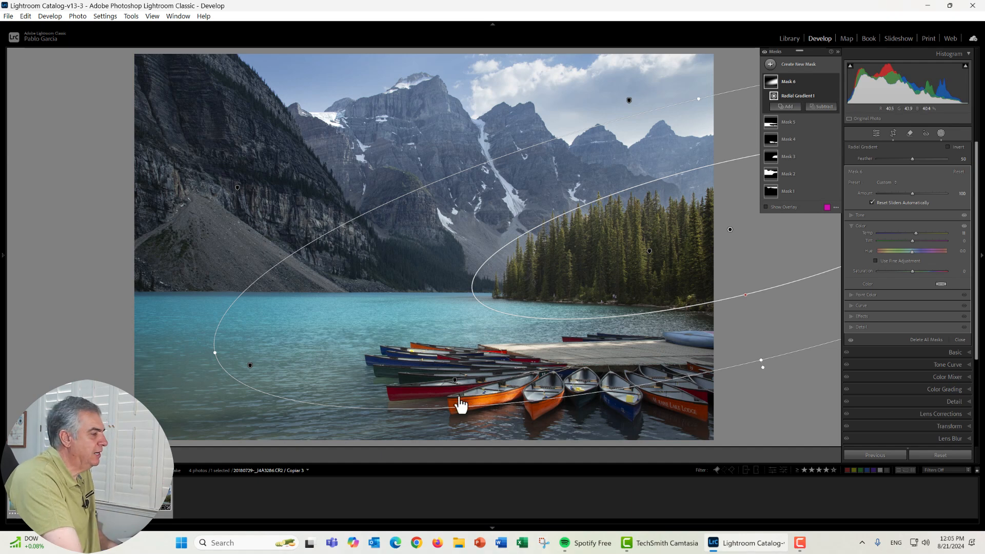
- Compare the photo with the radial gradient hidden and shown, do the same for all masks together, and leave masking
click(835, 80)
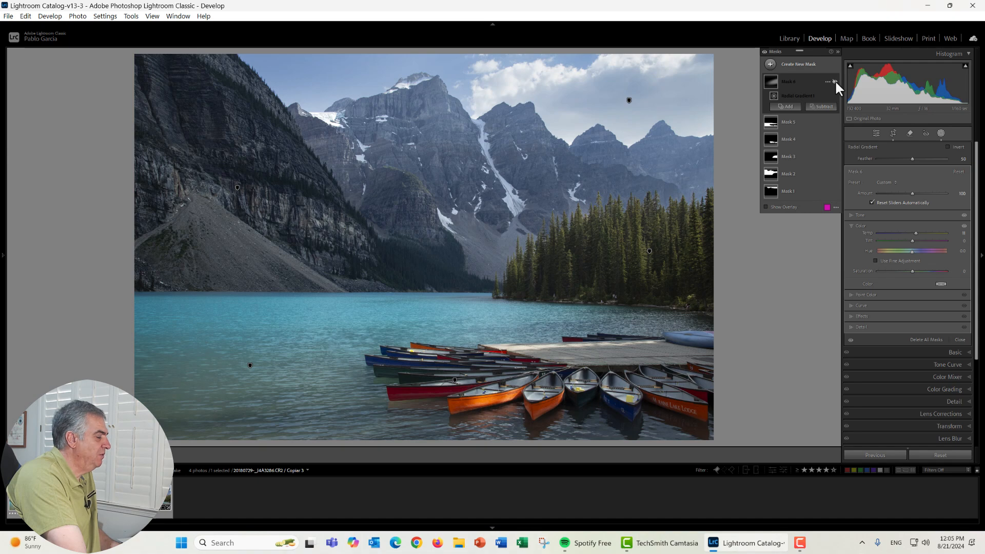
click(835, 80)
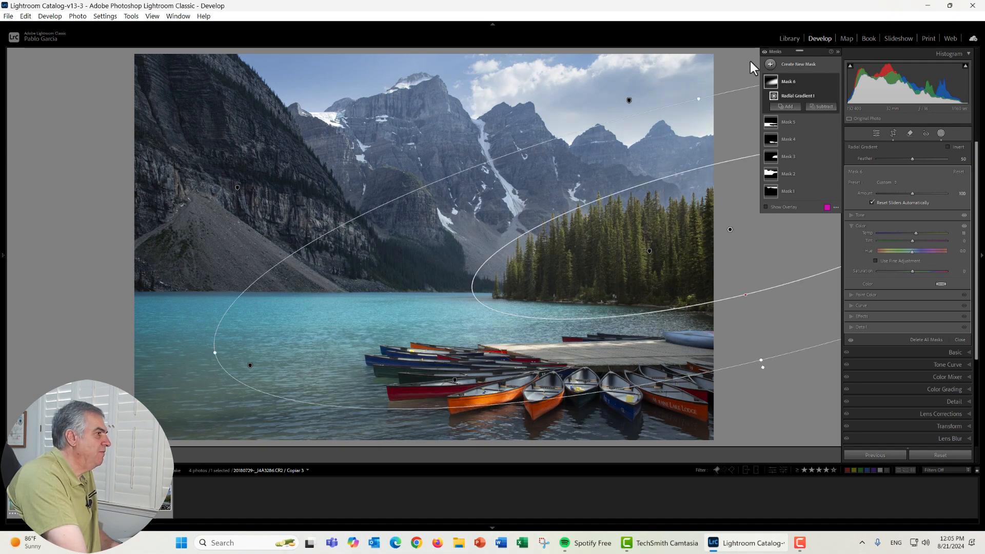
click(765, 54)
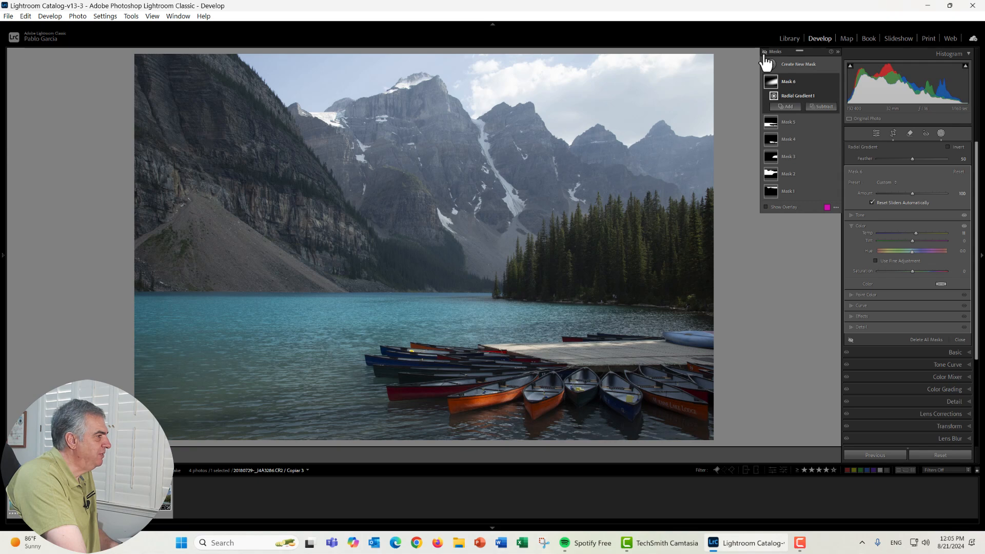
click(764, 53)
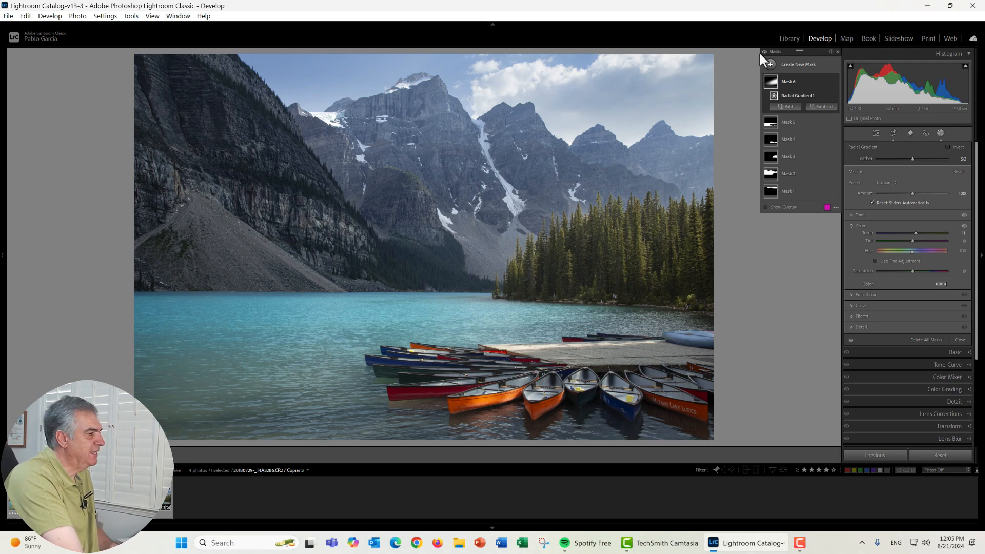
click(941, 133)
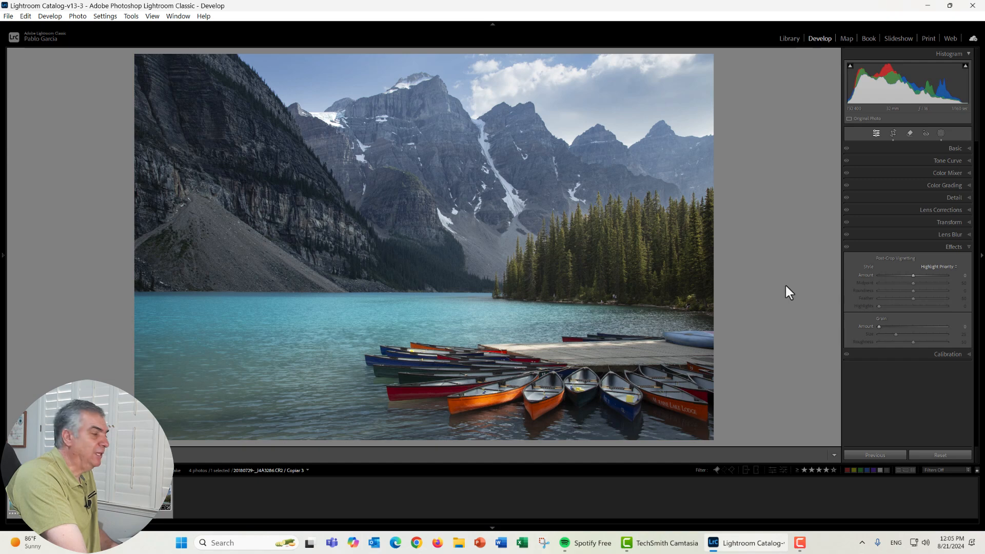
- Remove the people along the forest shoreline using the Remove tool in Heal mode with a size 10 brush
click(635, 297)
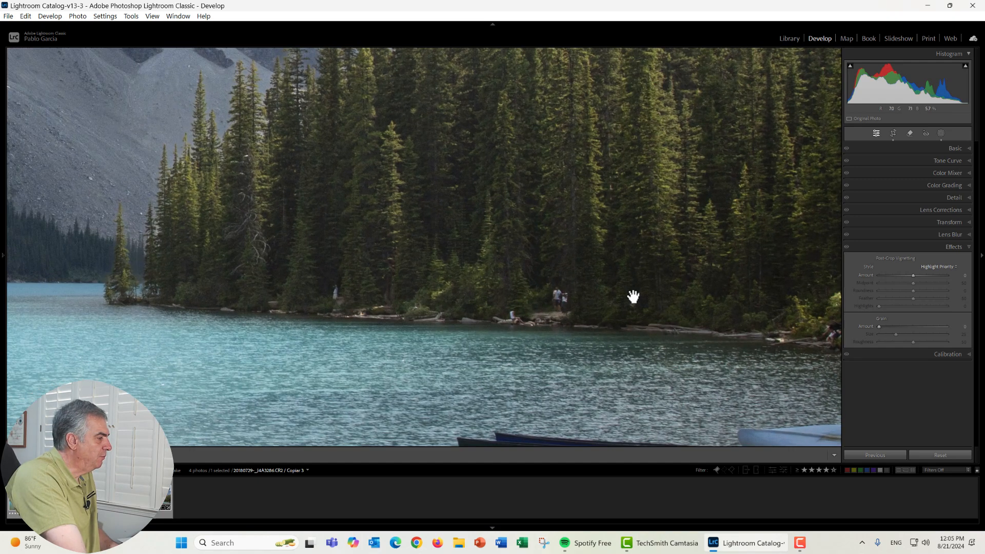
drag(748, 315, 680, 297)
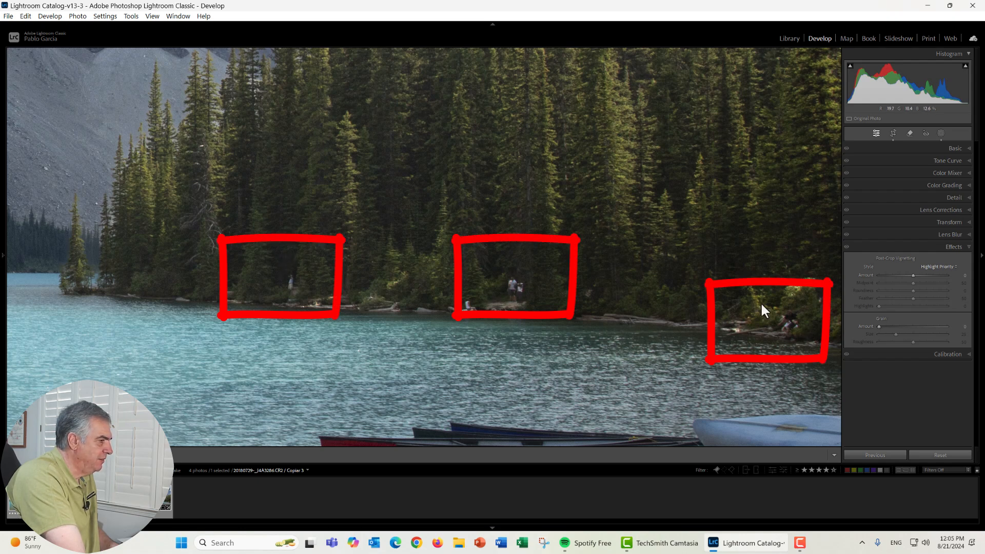
click(911, 135)
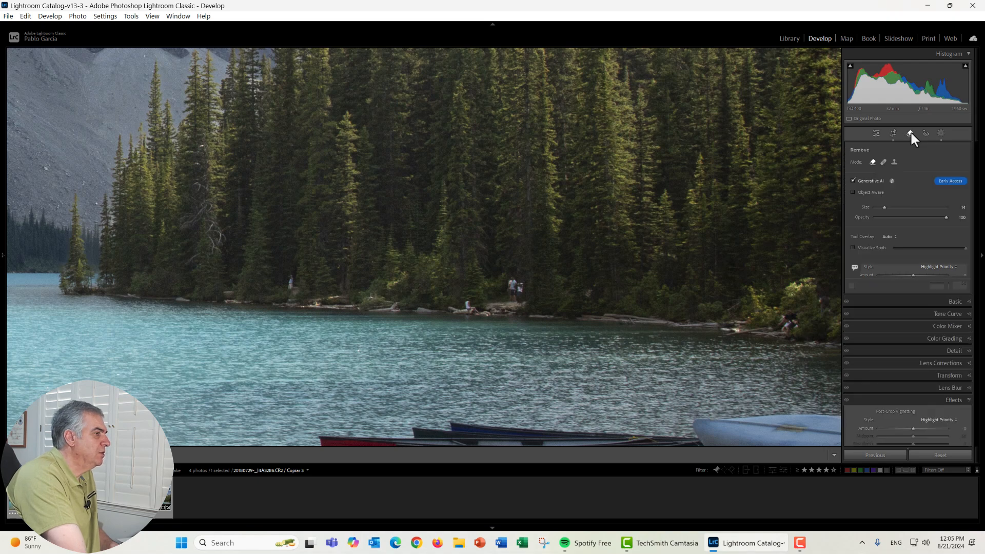
click(882, 162)
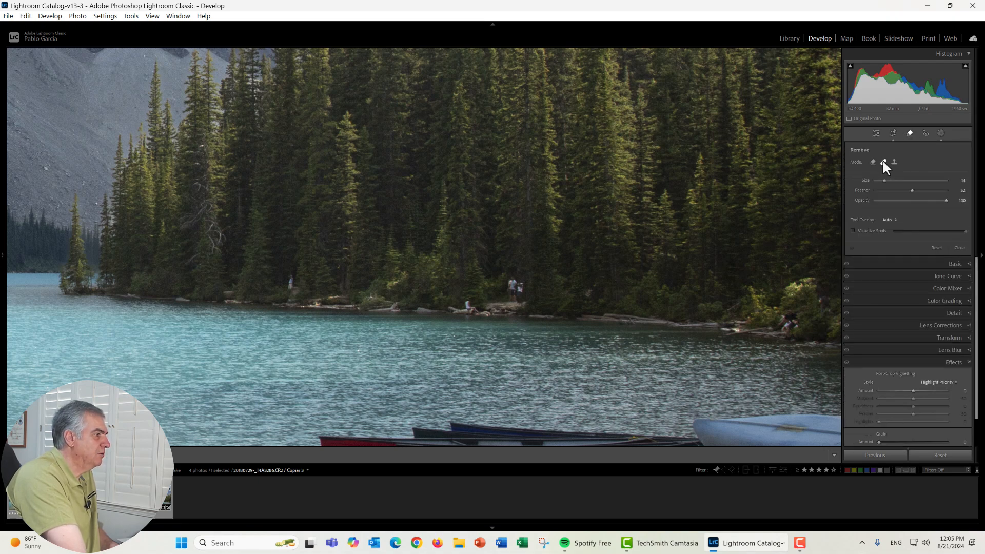
scroll(304, 282, down, 1)
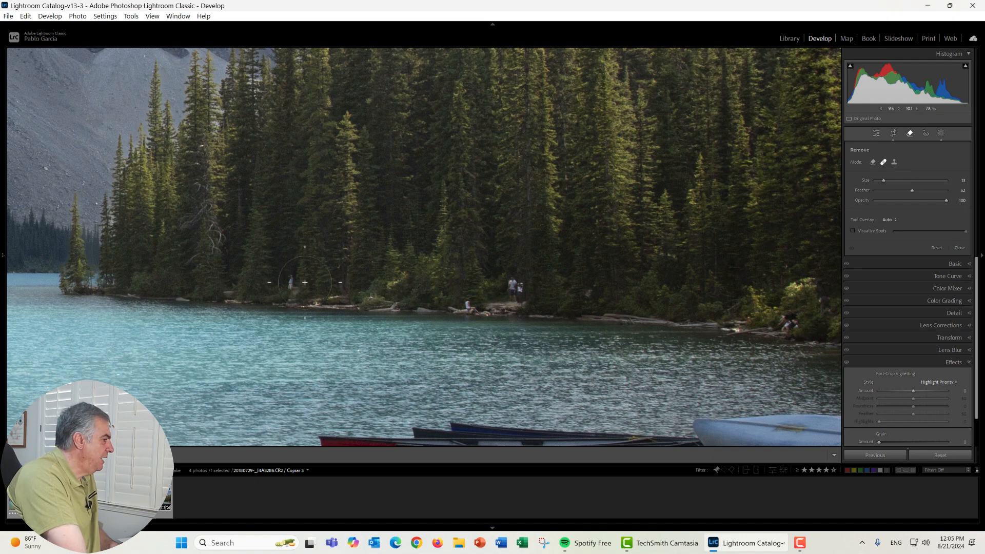
drag(291, 282, 288, 284)
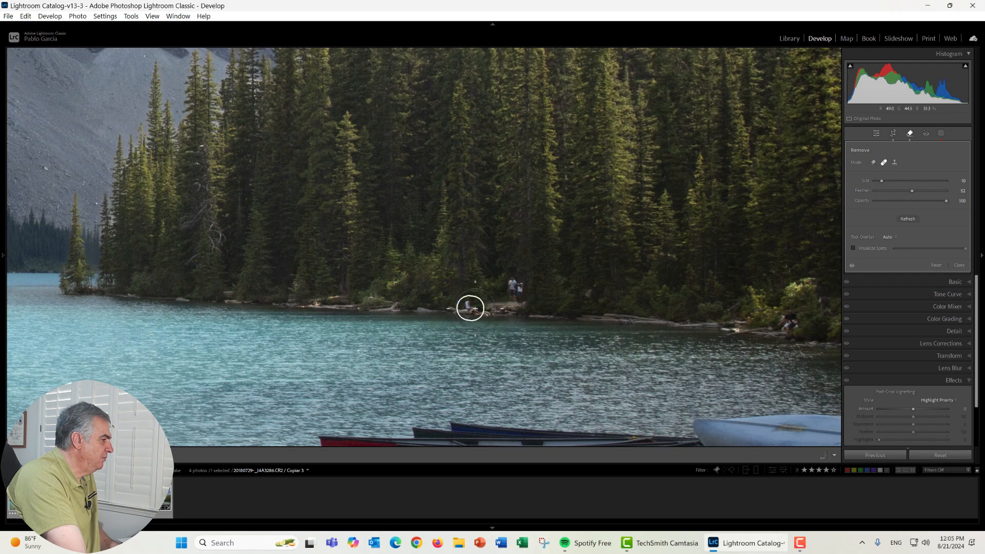
click(471, 307)
drag(521, 296, 513, 291)
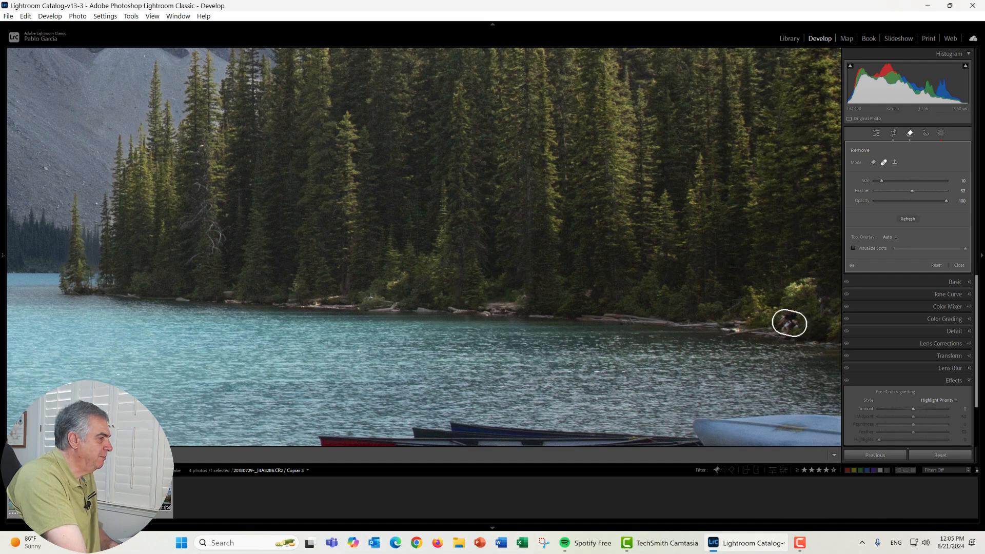
click(789, 323)
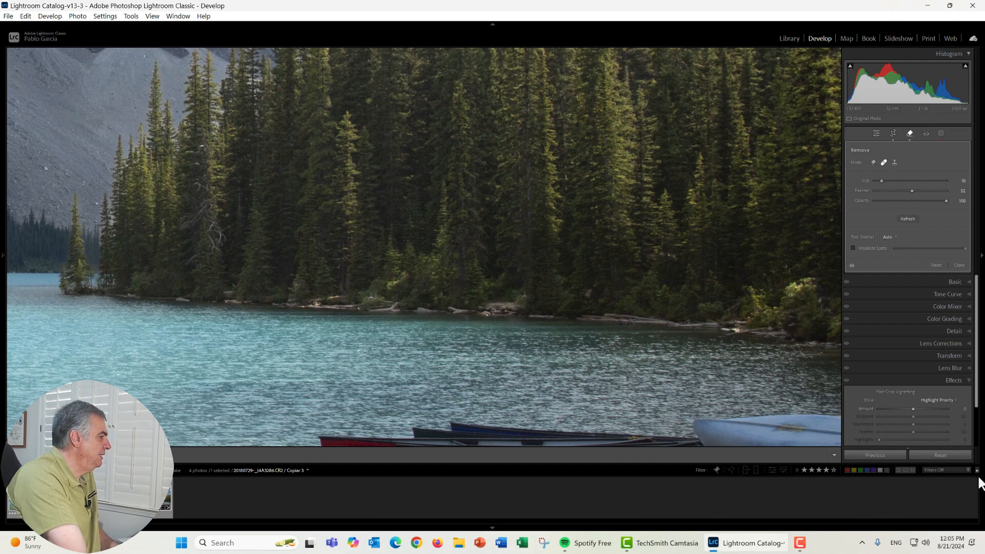
- Remove the overturned blue boat from the dock with Generative AI removal at brush size 17, and step through the generated variations
drag(654, 353, 440, 164)
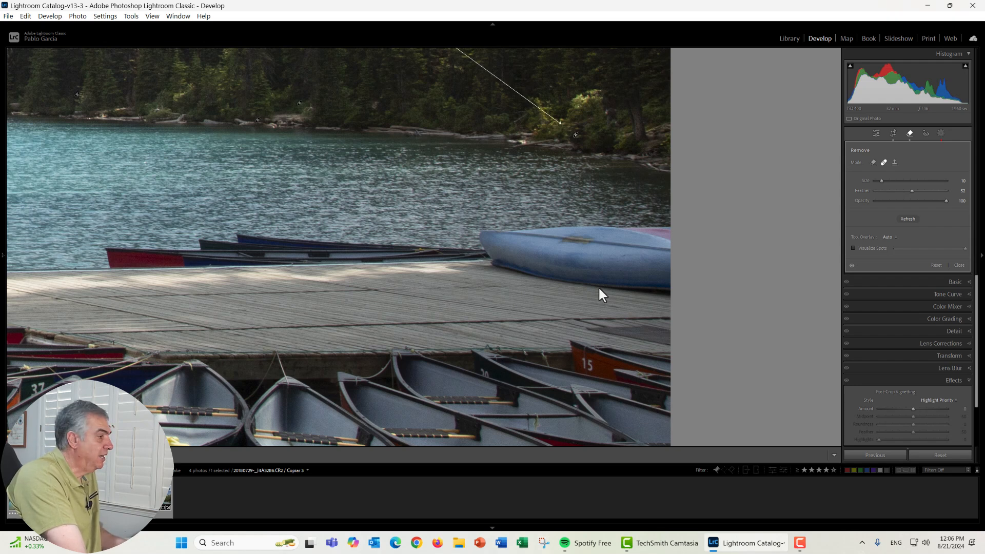
click(958, 265)
click(910, 134)
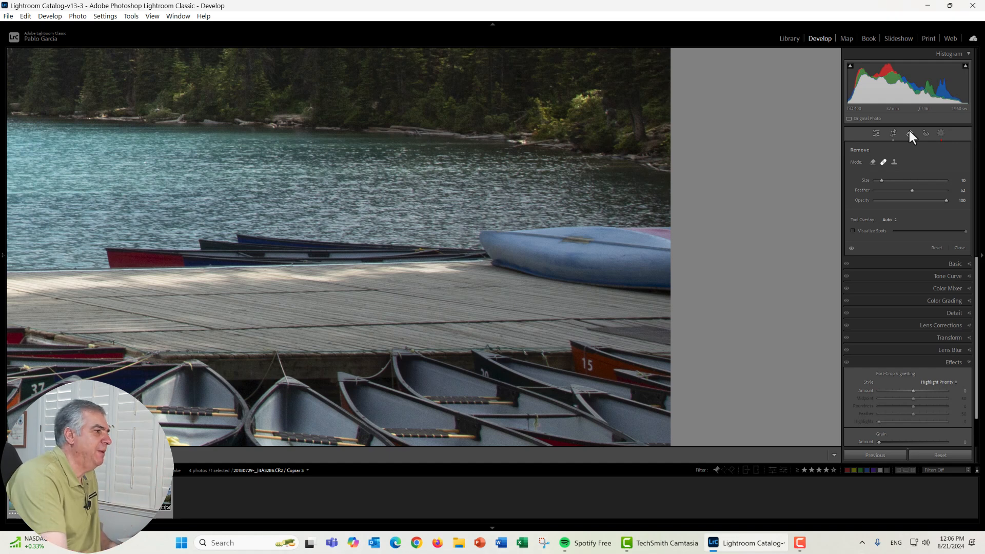
click(872, 162)
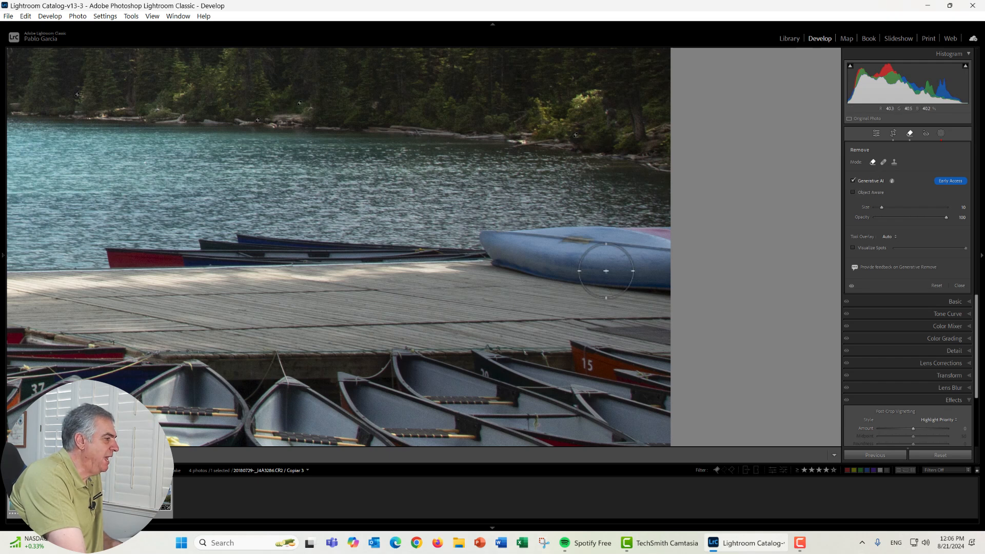
scroll(588, 282, up, 4)
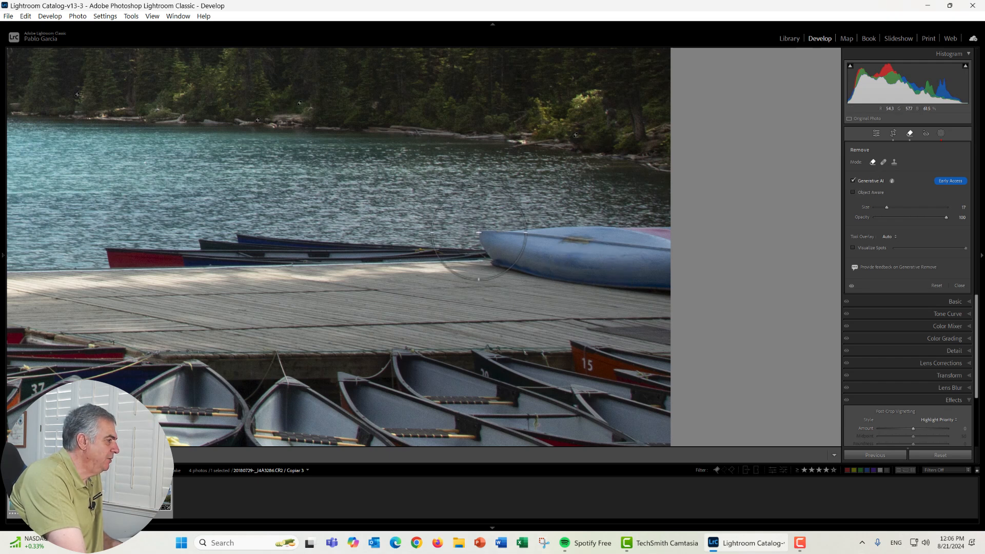
mouse_move(485, 233)
mouse_down()
mouse_move(495, 275)
mouse_move(625, 288)
mouse_move(658, 287)
mouse_move(676, 234)
mouse_move(570, 228)
mouse_move(496, 238)
mouse_move(561, 263)
mouse_move(654, 262)
mouse_move(582, 259)
mouse_up()
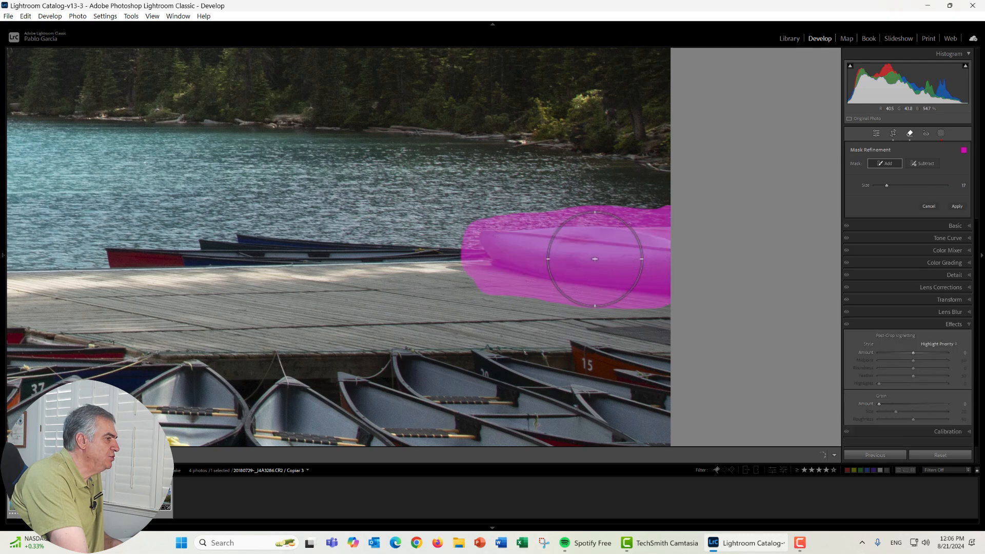
click(957, 207)
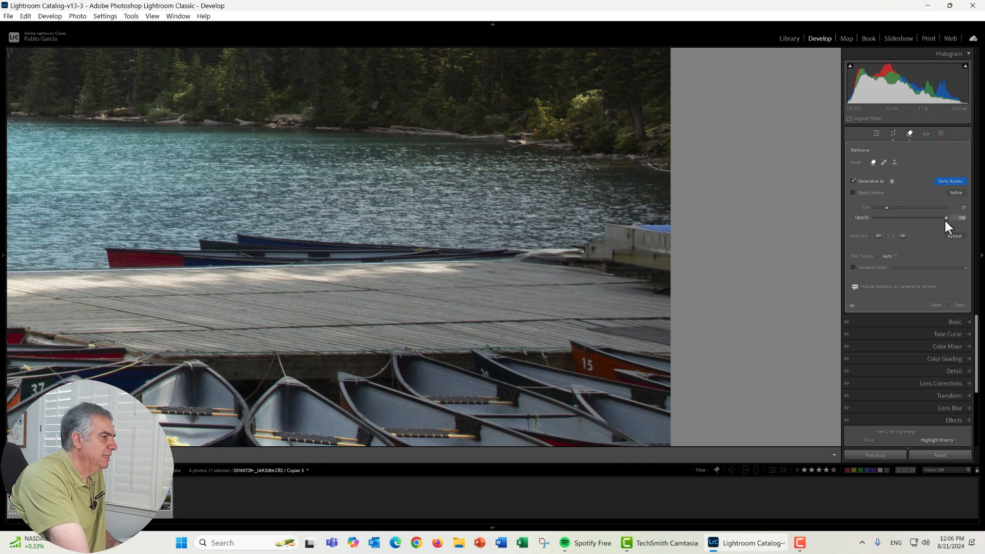
click(903, 235)
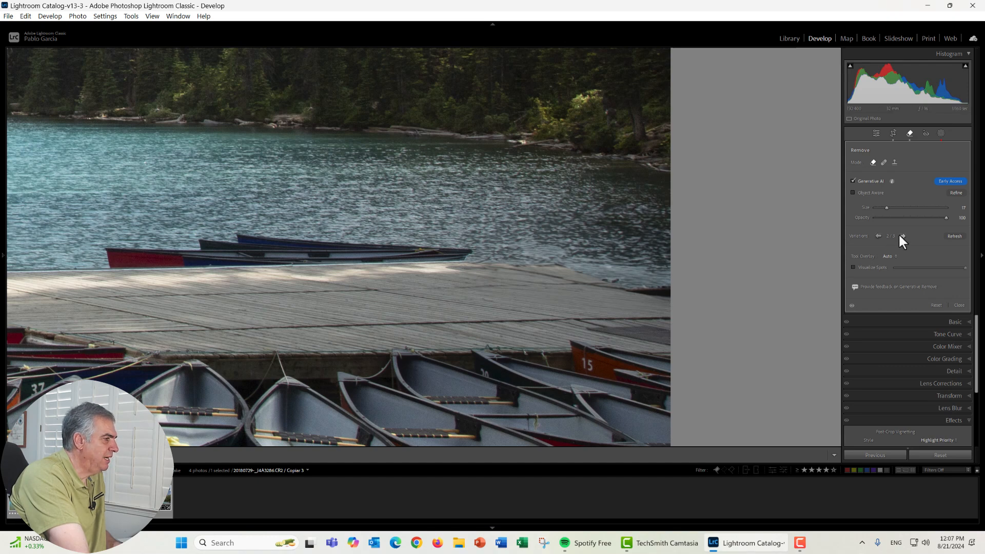
click(903, 235)
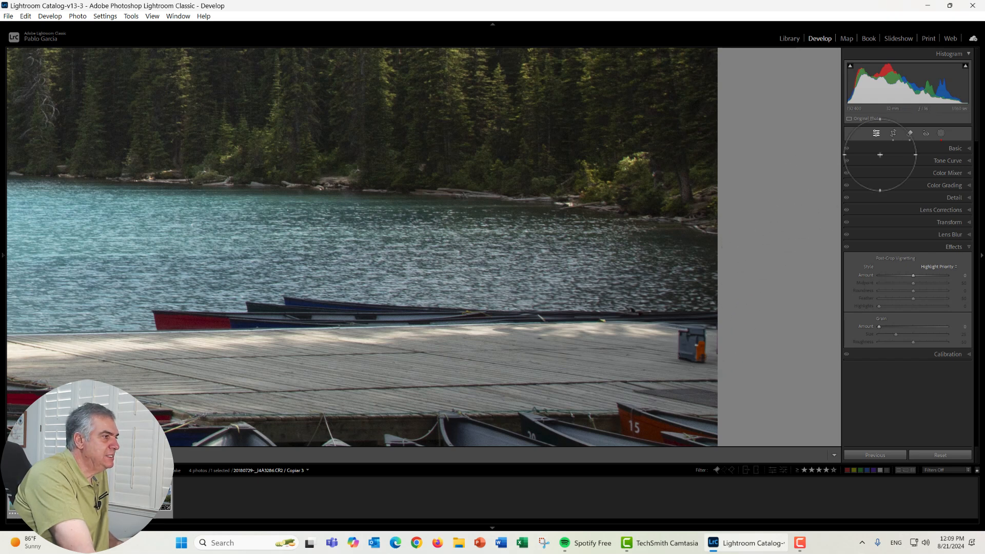
- Remove the small box from the dock using the Remove tool with Generative AI turned off and a size 12 brush
click(909, 133)
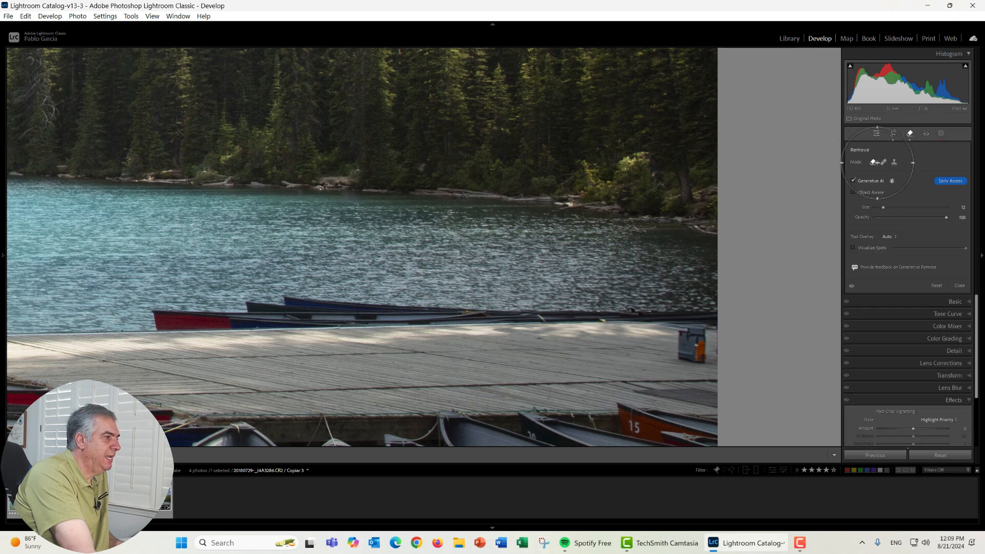
click(854, 179)
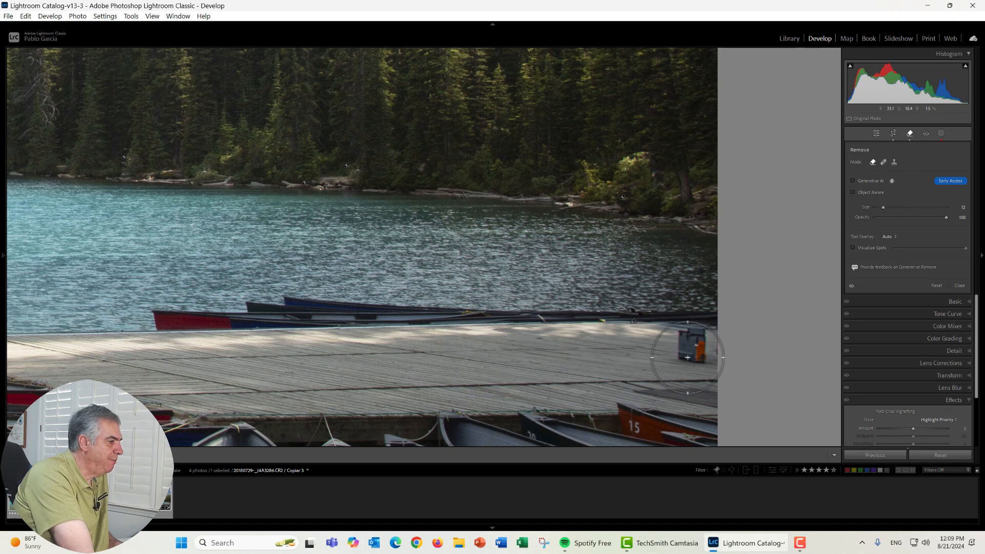
drag(688, 346, 694, 336)
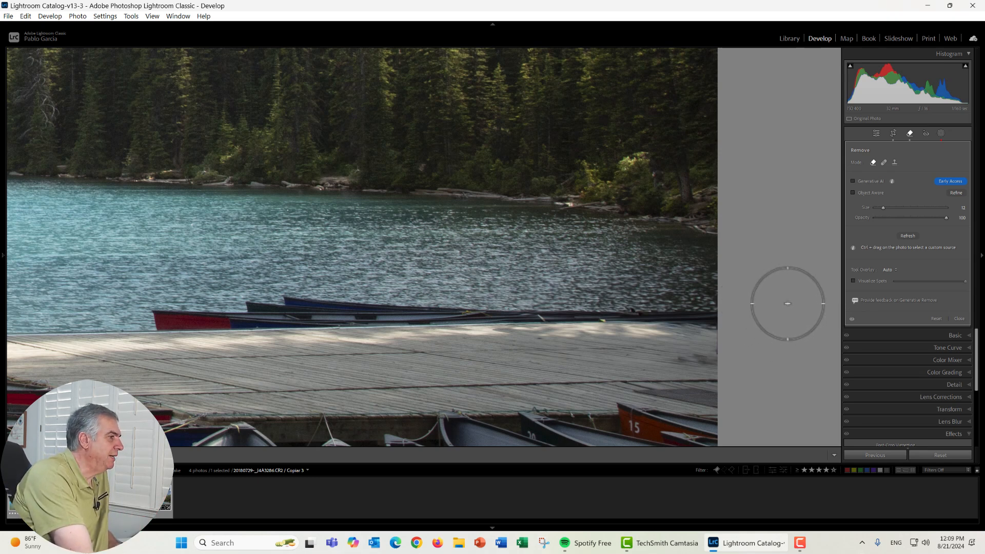
click(959, 319)
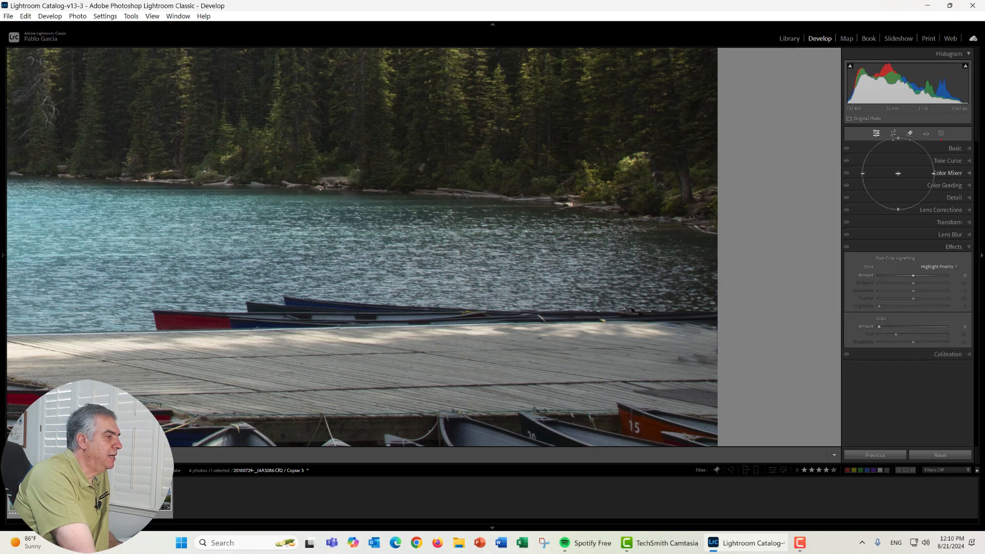
click(766, 264)
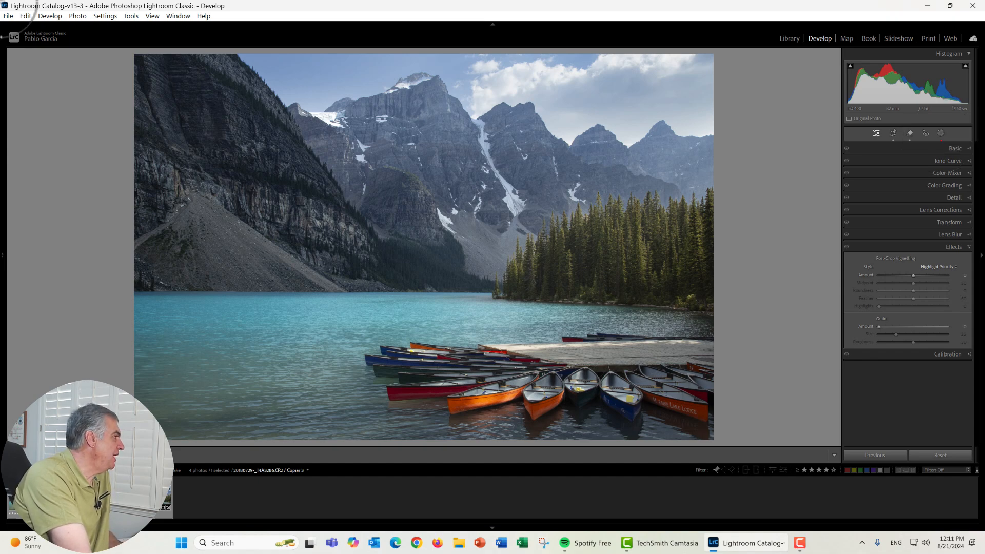
- Update the photo's AI masks starting from Mask 1, and leave masking
click(105, 17)
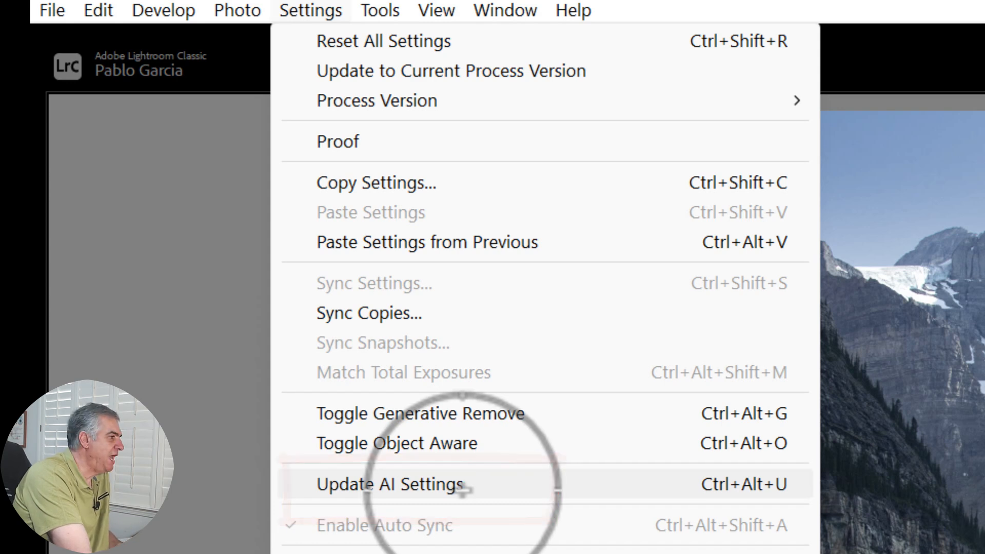
key(Escape)
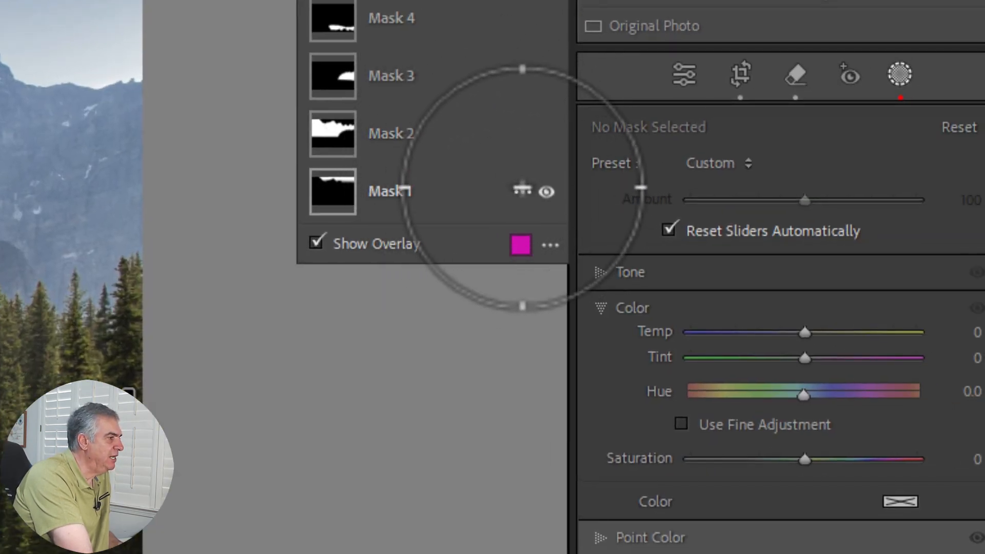
right_click(522, 186)
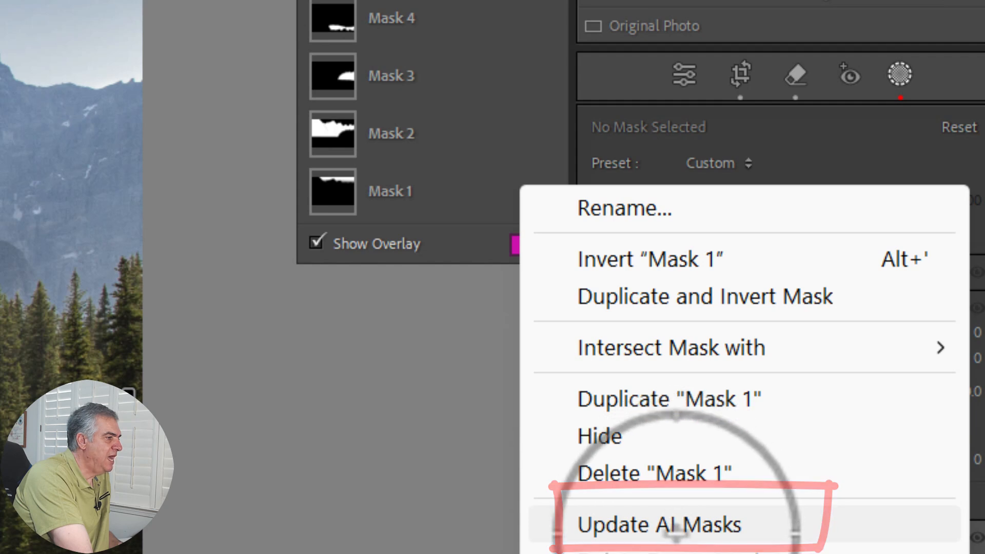
click(667, 524)
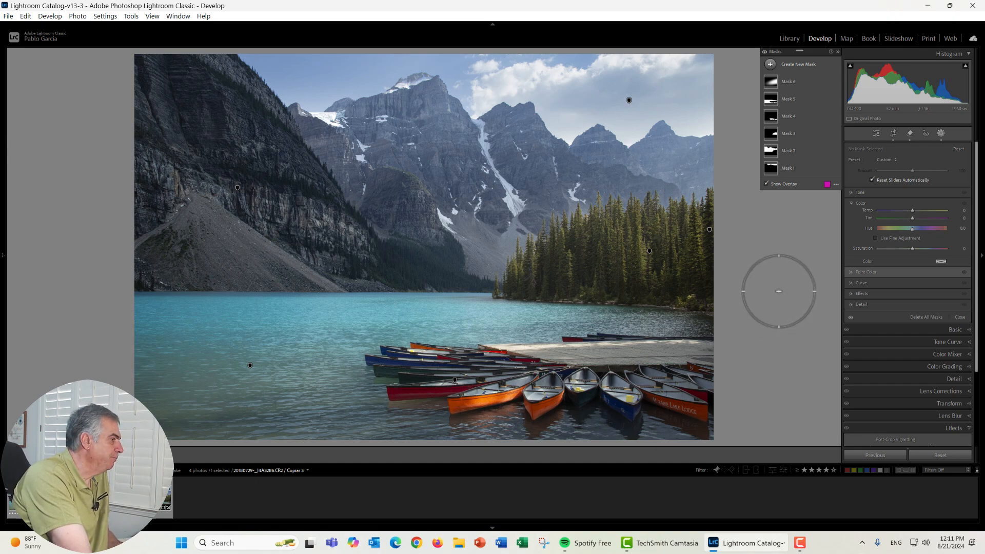
click(960, 317)
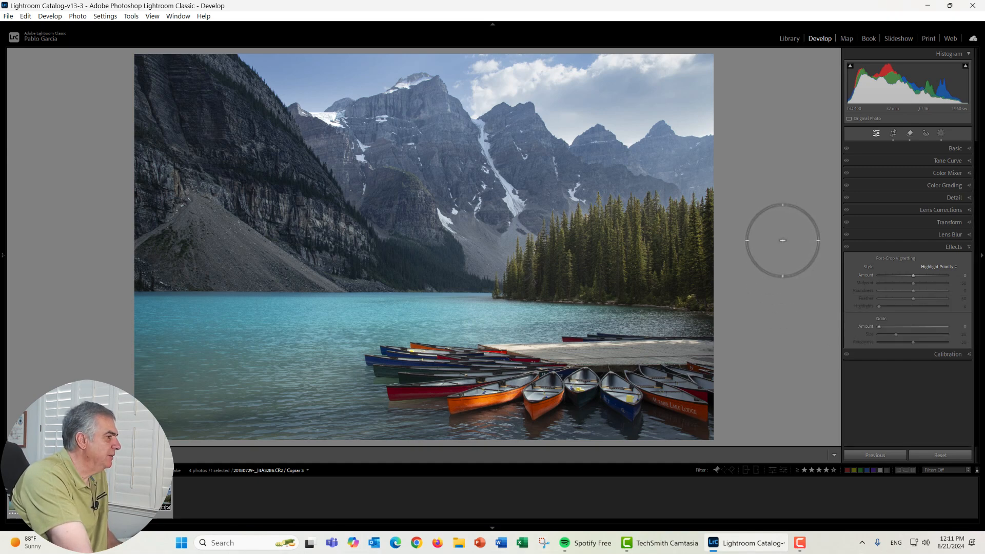
- Set the sharpening Amount to 75, Detail to 44 and Masking to 57, and the Luminance noise reduction to 12
click(952, 197)
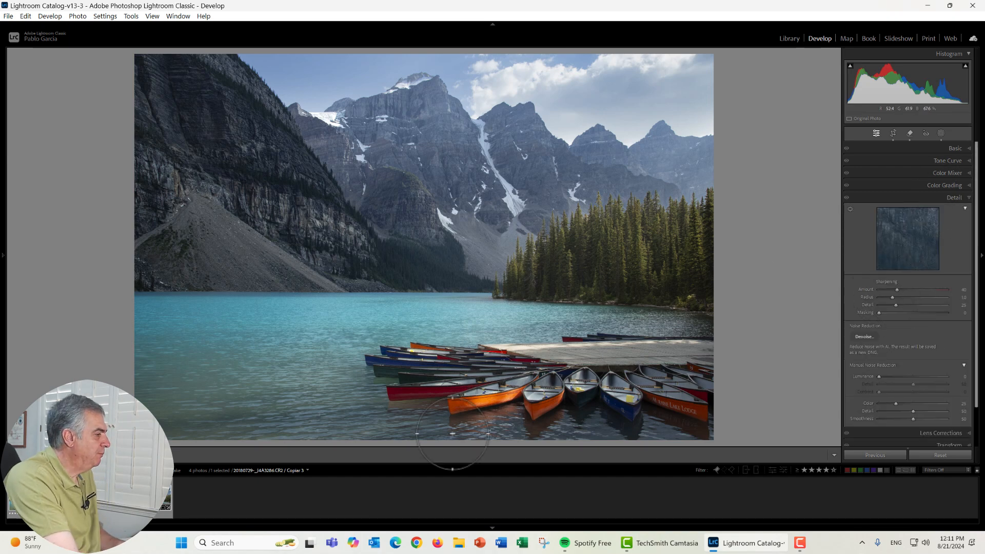
click(478, 392)
drag(478, 392, 473, 305)
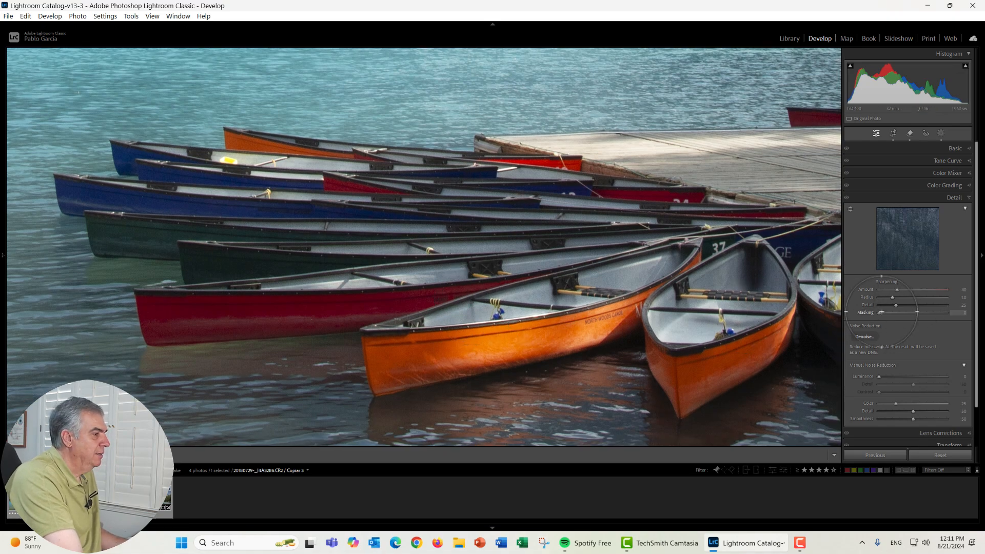
key(alt)
drag(880, 313, 919, 312)
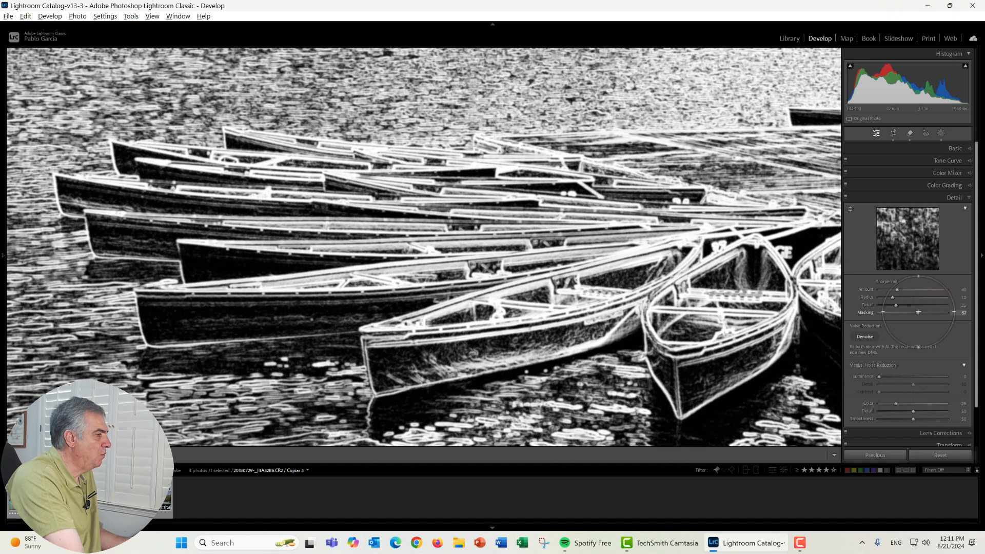
mouse_move(919, 312)
mouse_down()
mouse_move(902, 290)
mouse_move(914, 289)
mouse_move(913, 305)
mouse_up()
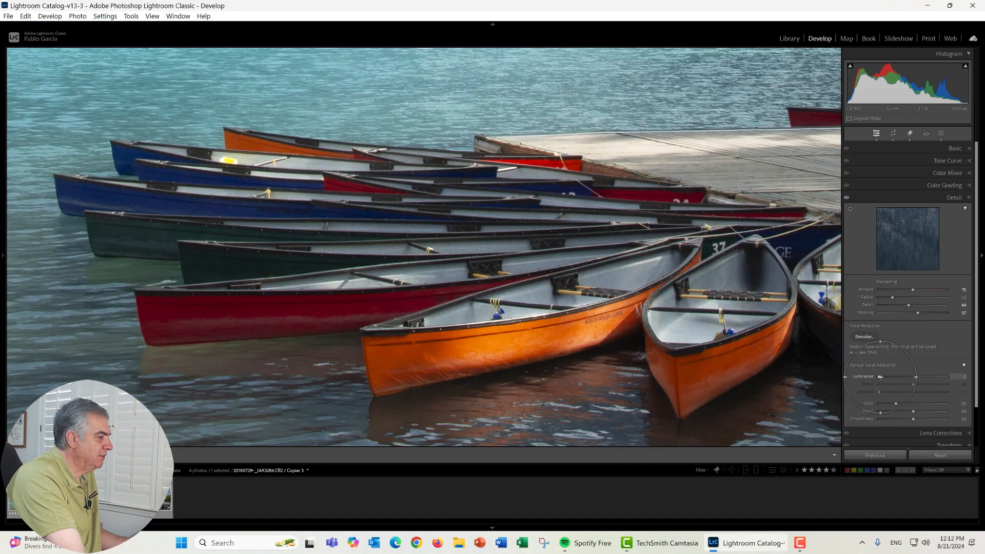
drag(881, 376, 889, 377)
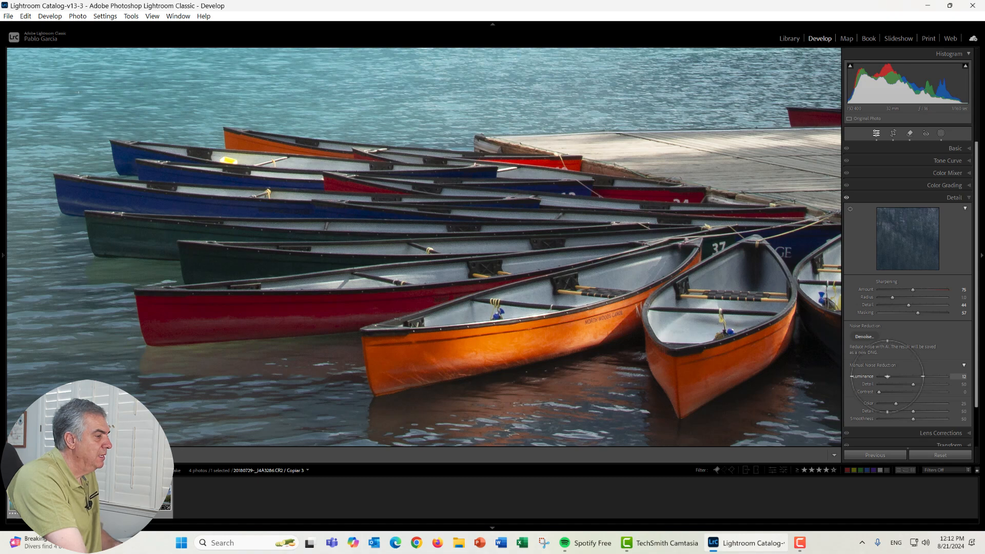
click(710, 337)
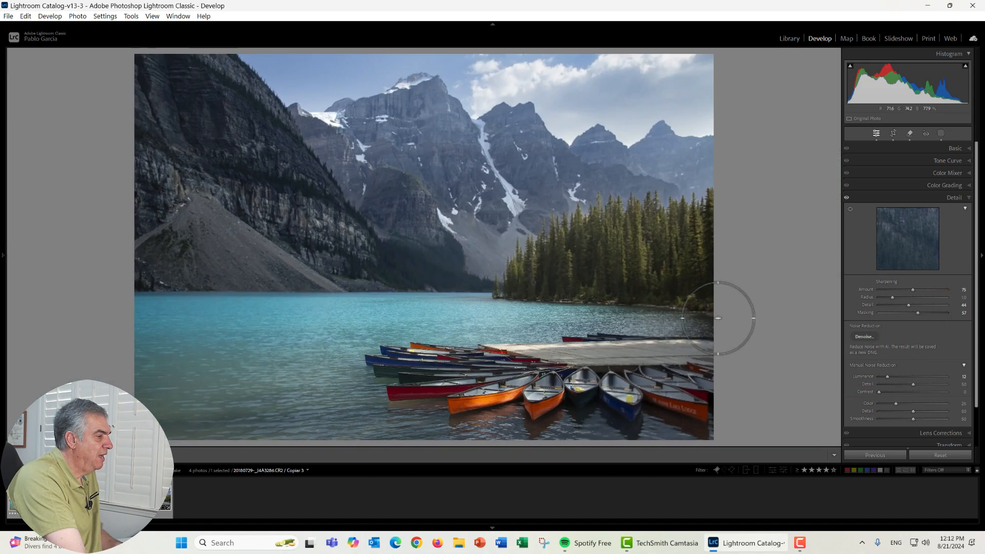
- Darken the photo's edges slightly with a Highlight Priority post-crop vignette
scroll(974, 373, down, 1)
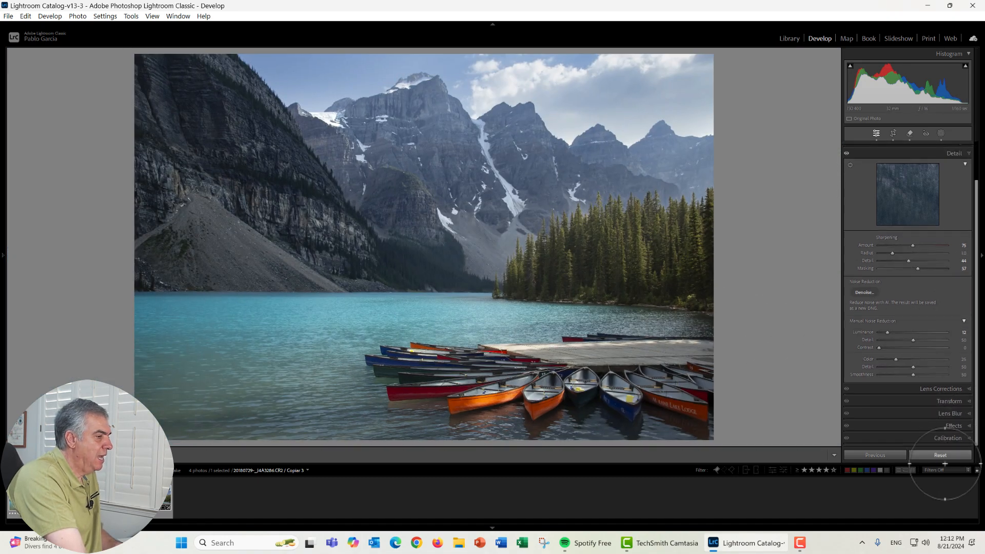
click(923, 426)
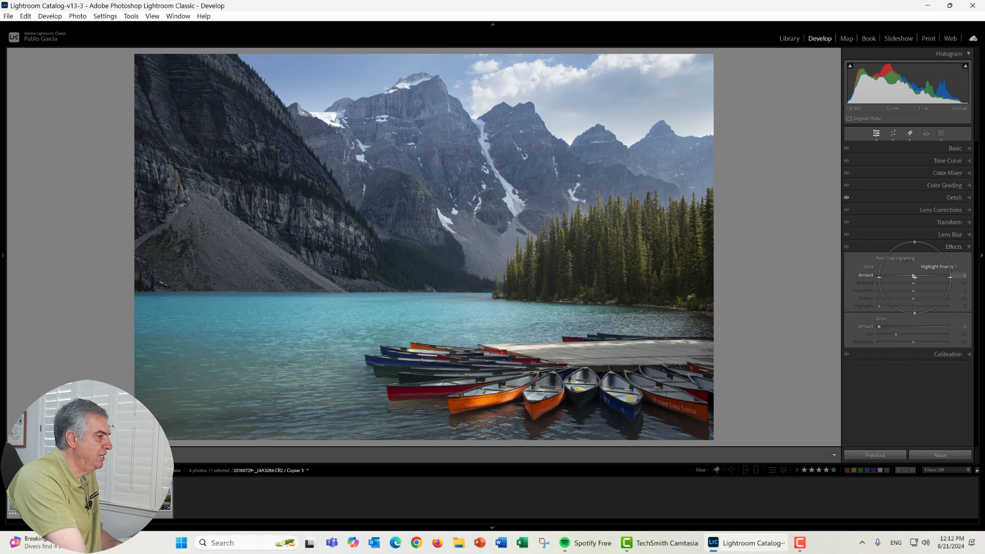
drag(913, 276, 911, 279)
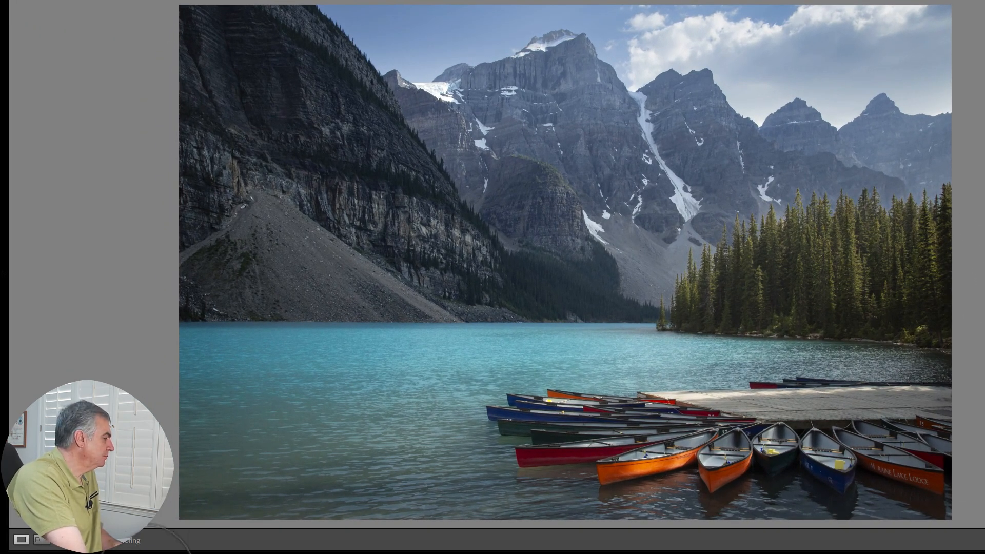
- Compare the finished photo with its unedited version
key(backslash)
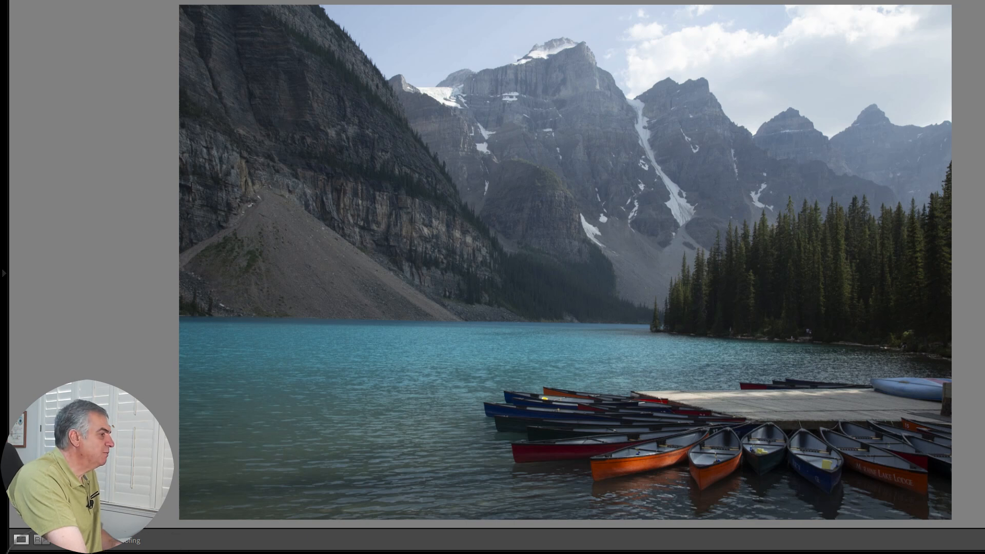
key(backslash)
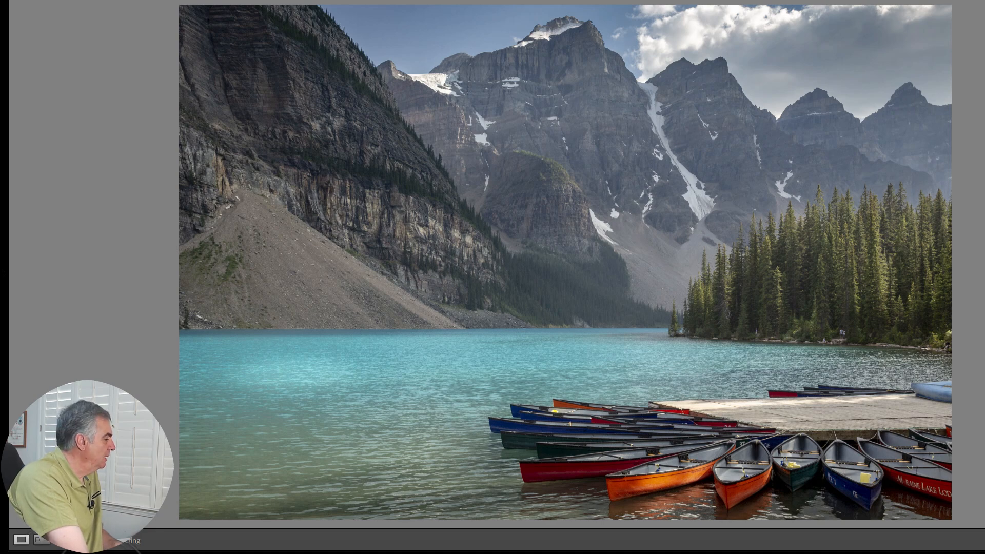
key(backslash)
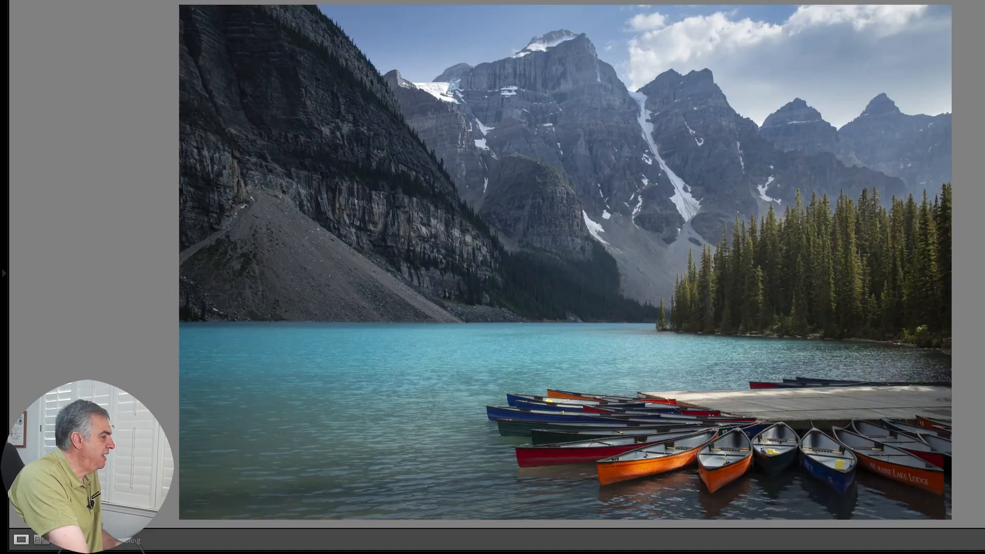